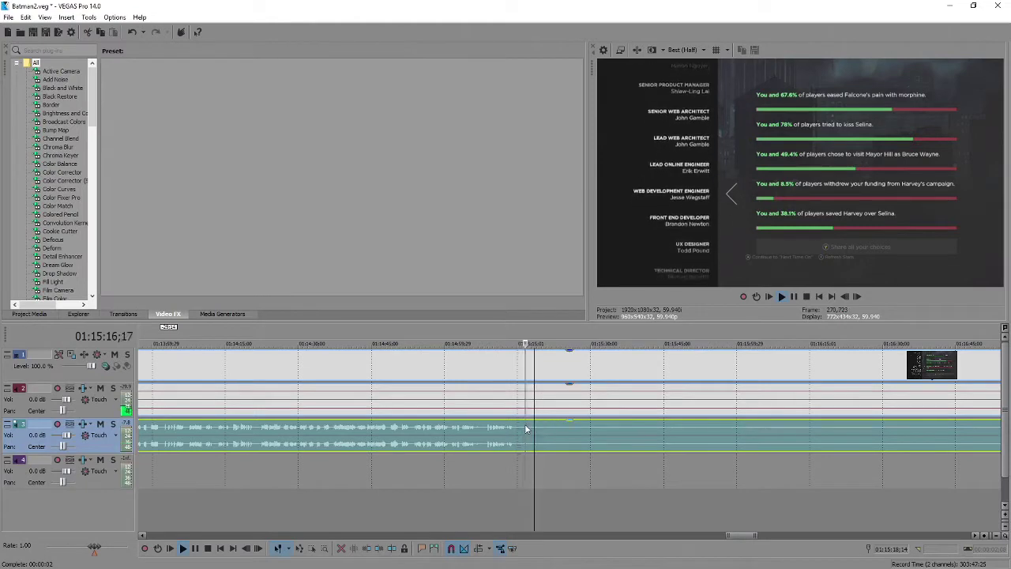
Split the commentary audio where the speech ends near 01:15:15 and trim the second part's start to just before speech resumes.
key("s")
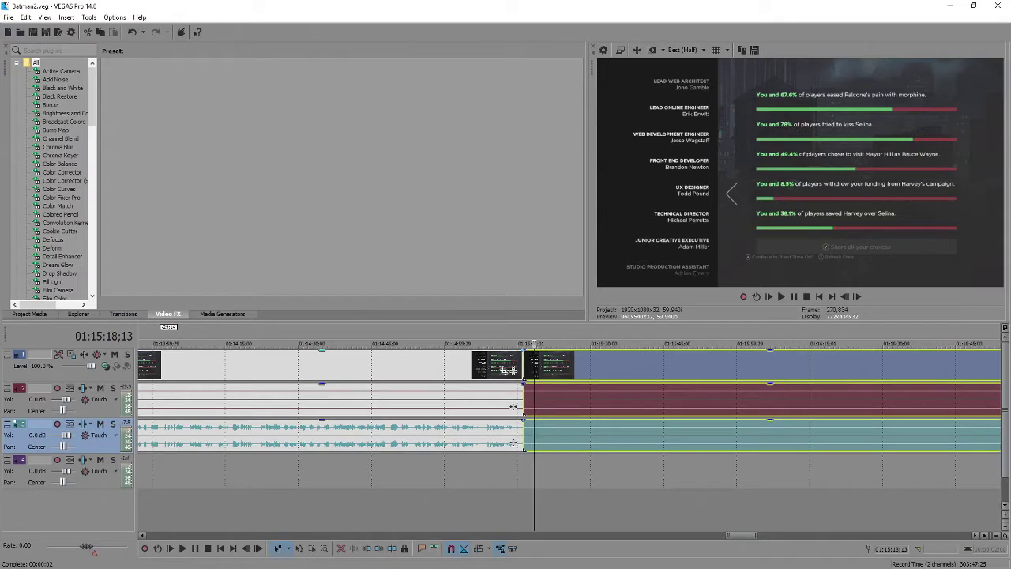
left_click(536, 437)
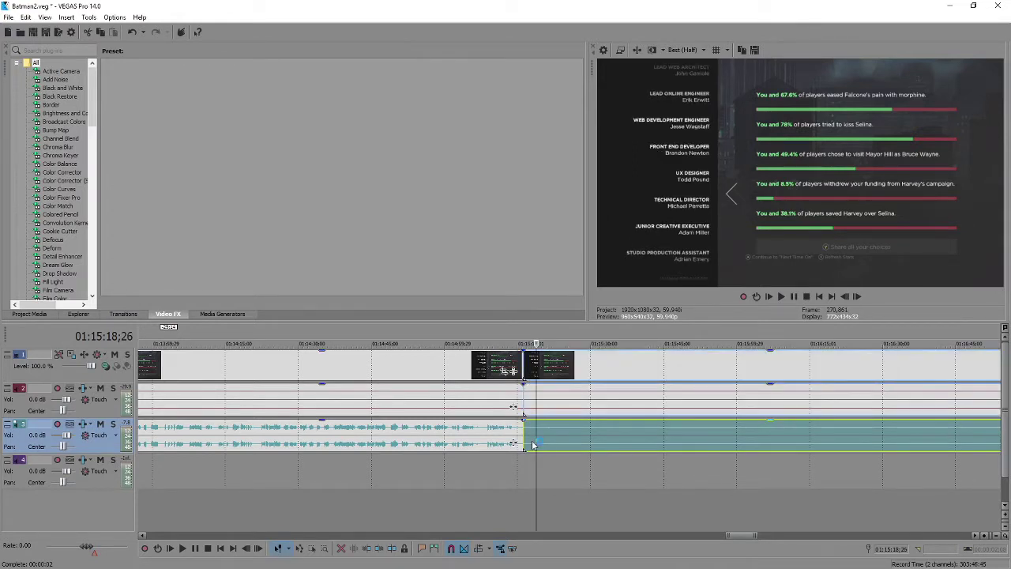
key("Delete")
key("space")
scroll(521, 441, "down", 6)
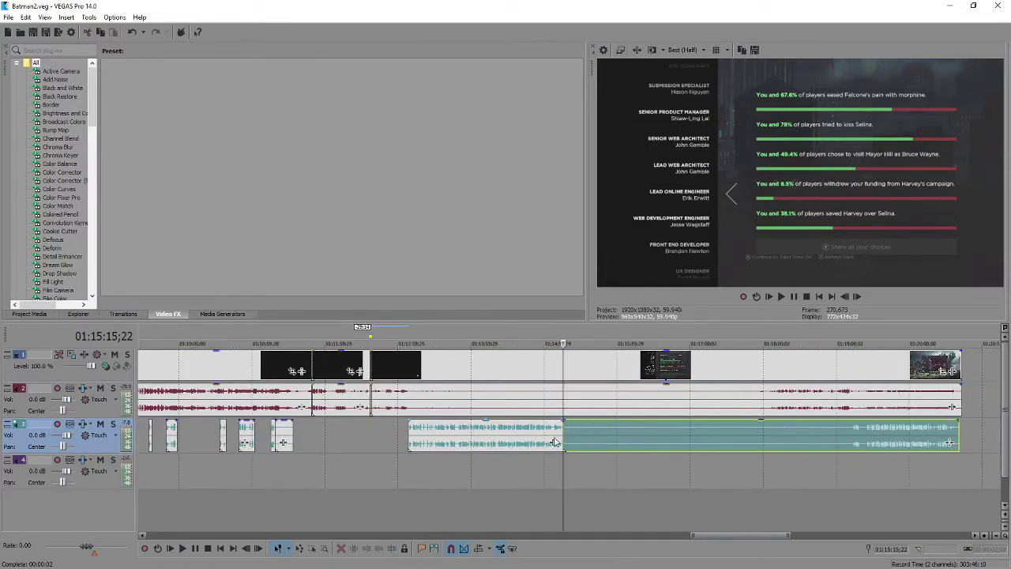
left_click_drag(566, 436, 795, 443)
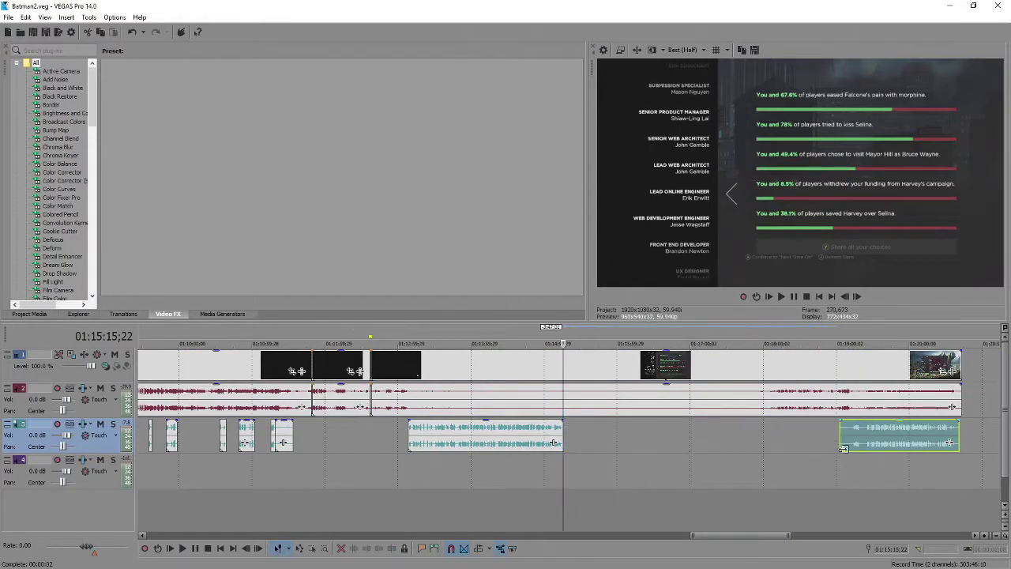
Find the end of the credits and split the video and game audio at 01:17:09;13.
left_click(730, 376)
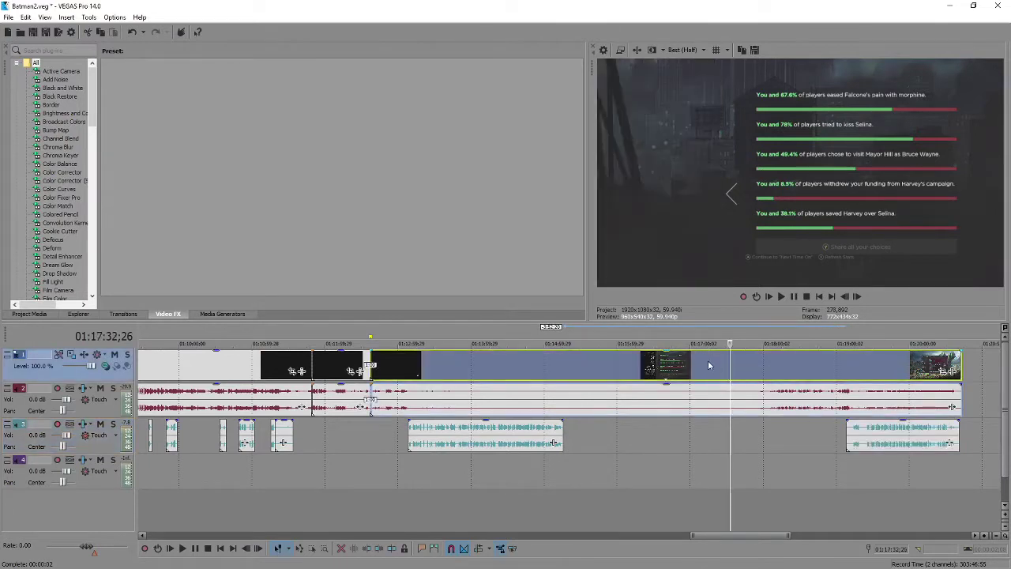
left_click(699, 357)
key("space")
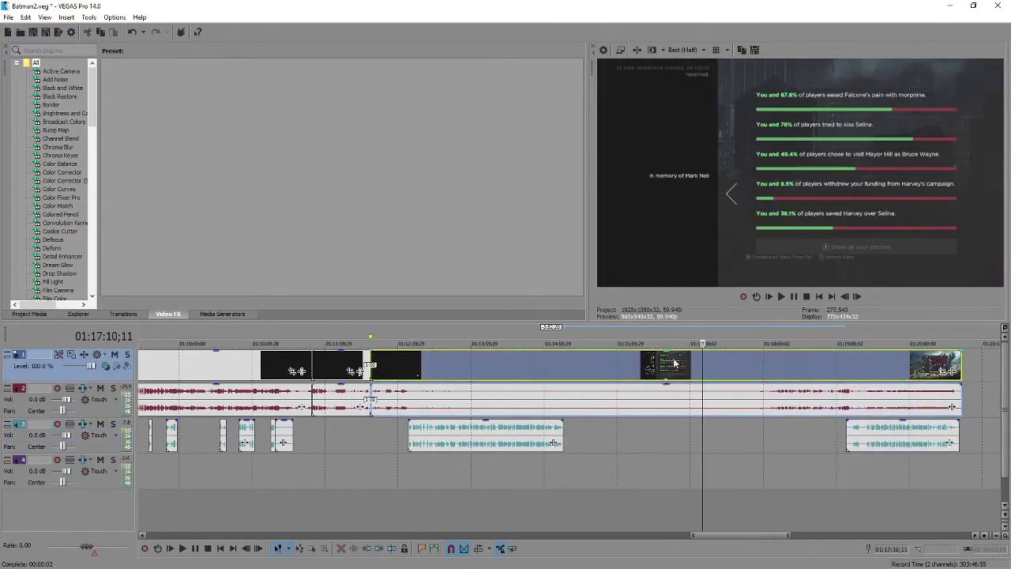
key("j")
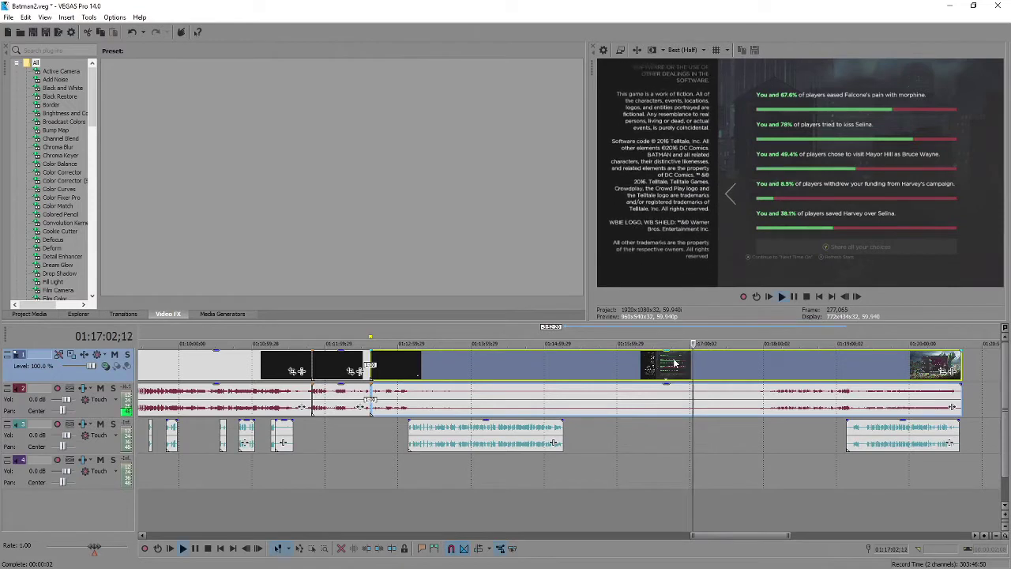
scroll(675, 363, "up", 5)
key("l")
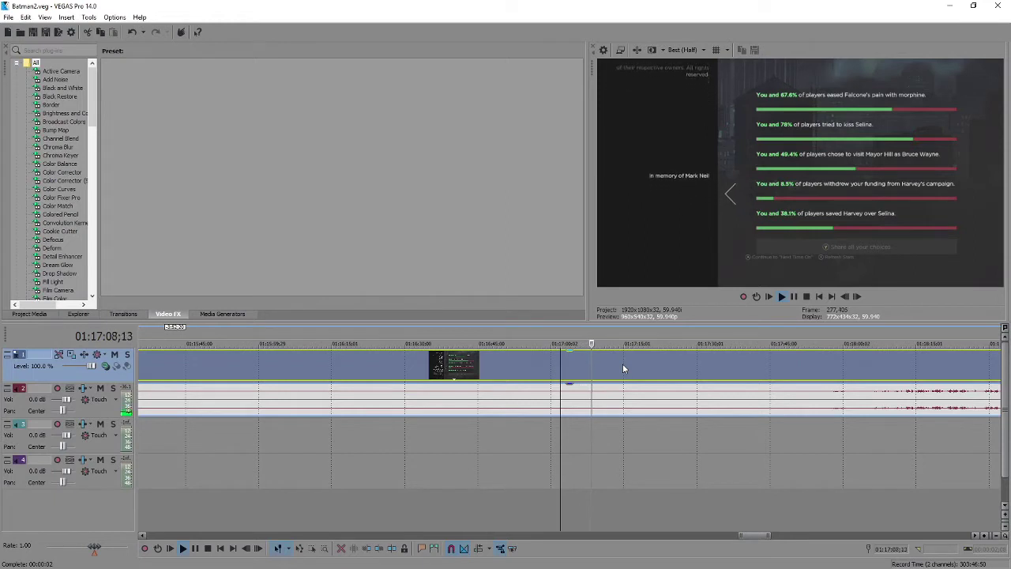
key("k")
key("s")
Trim the second clip's start to the "Next Time On Batman" title and close the gap, moving the later commentary along.
scroll(553, 406, "down", 3)
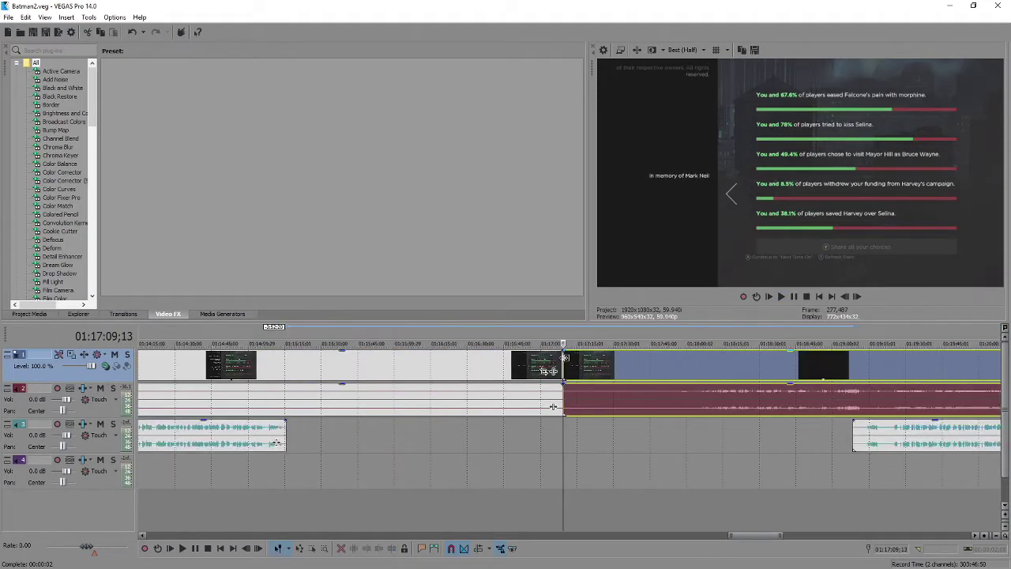
left_click_drag(564, 360, 586, 365)
left_click(669, 374)
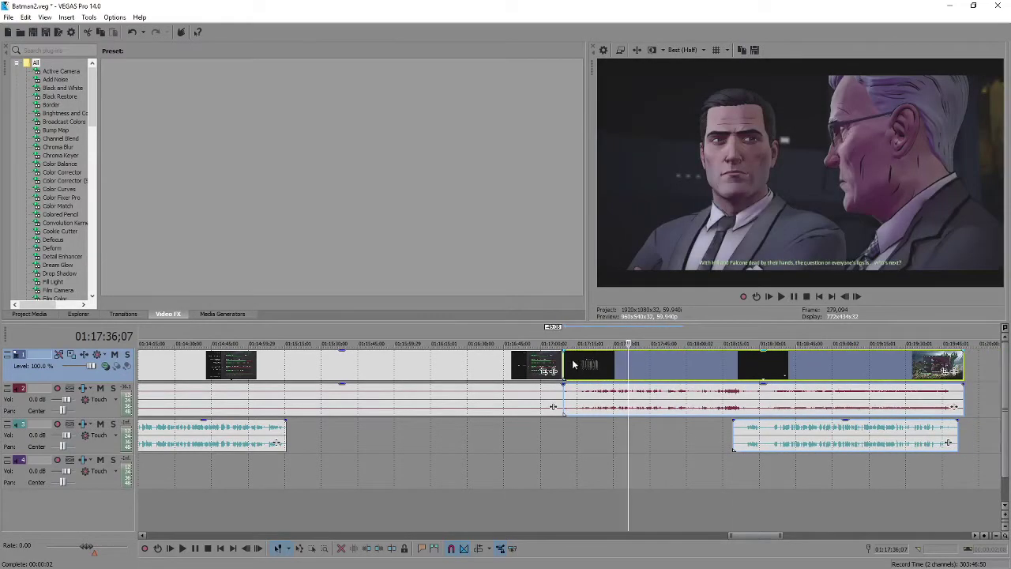
Overlap the title clip with the credits clip for a 1-second crossfade and play the transition.
scroll(591, 364, "up", 3)
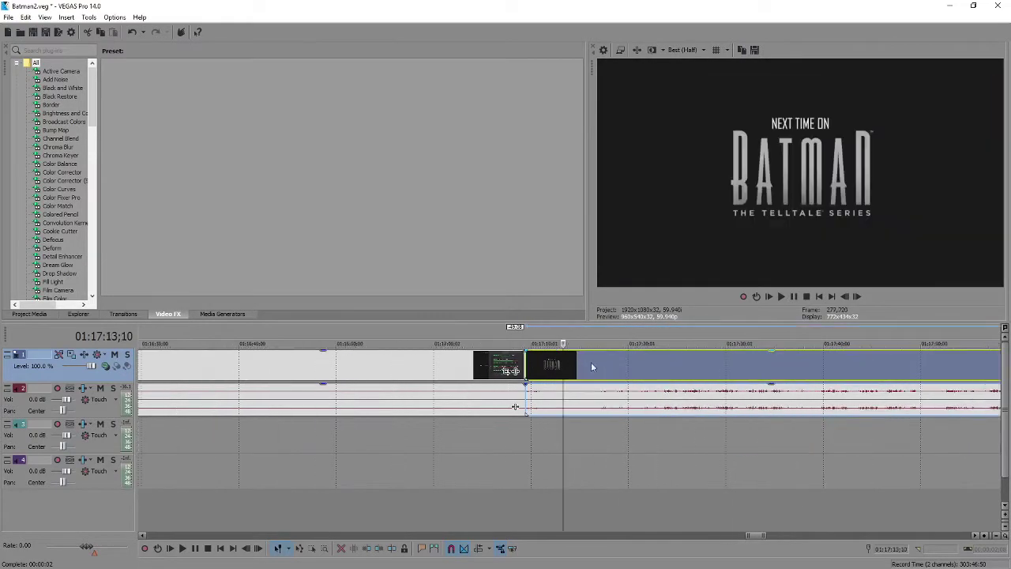
left_click(547, 364)
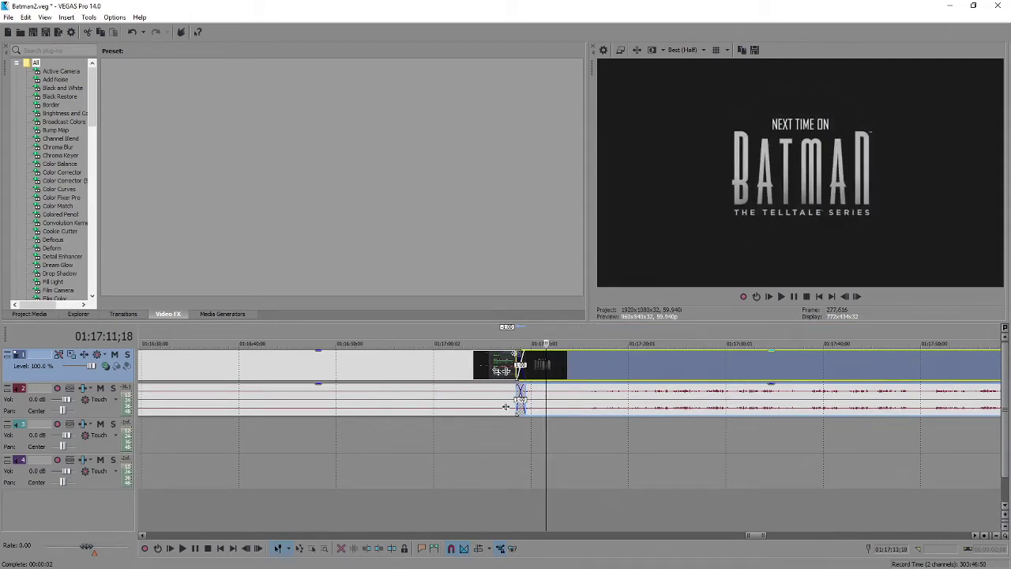
left_click(499, 363)
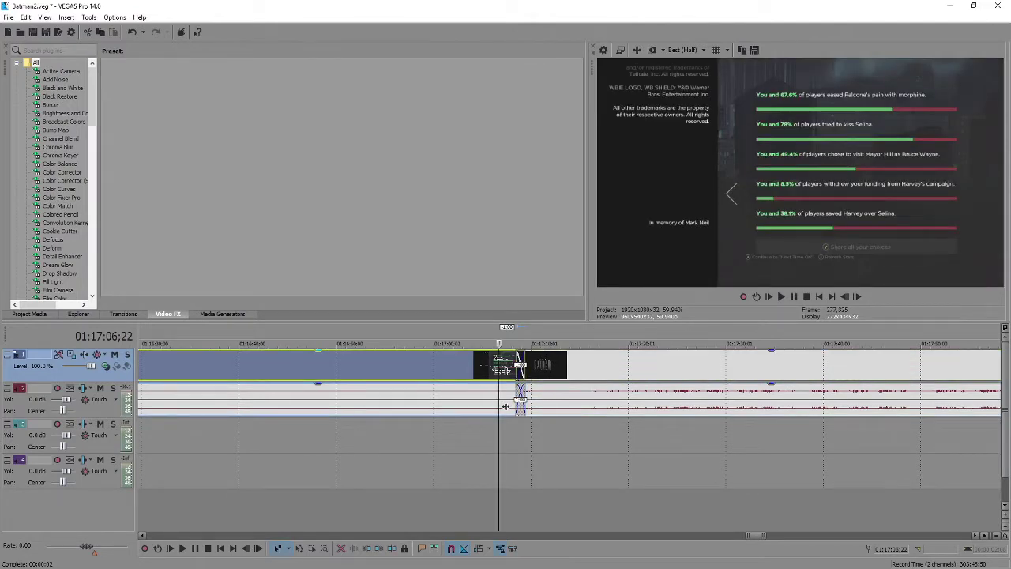
key("space")
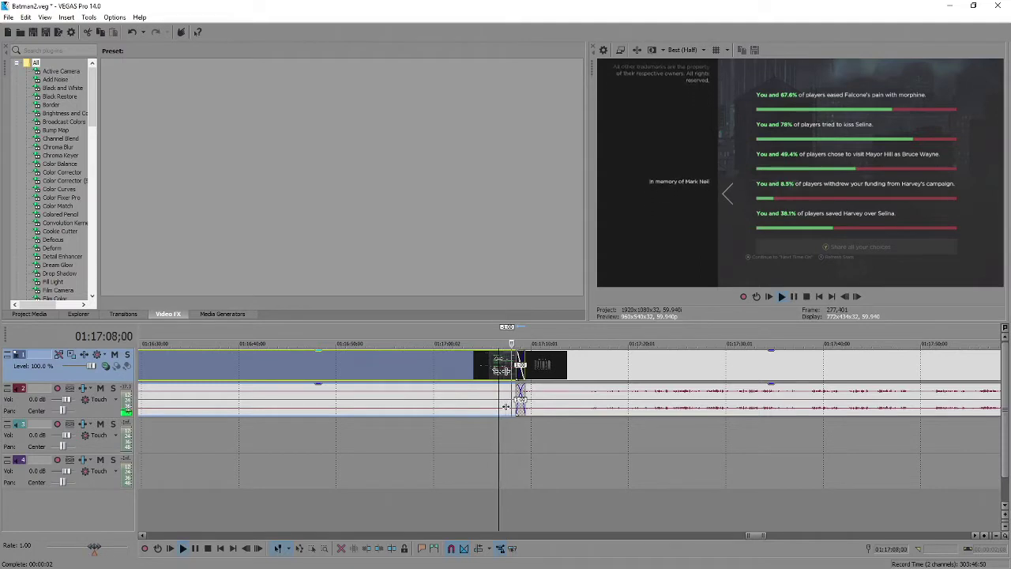
left_click(530, 371)
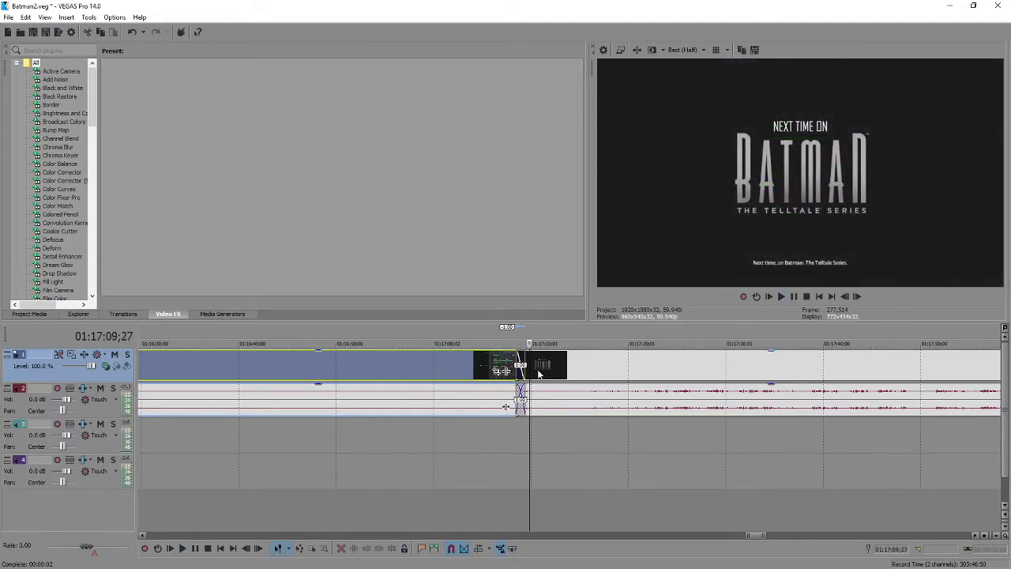
Start the title clip's footage slightly earlier so the title fades in, keep the 1-second crossfade, and play the transition again.
mouse_move(529, 362)
left_mouse_down()
mouse_move(541, 364)
mouse_move(519, 362)
left_mouse_up()
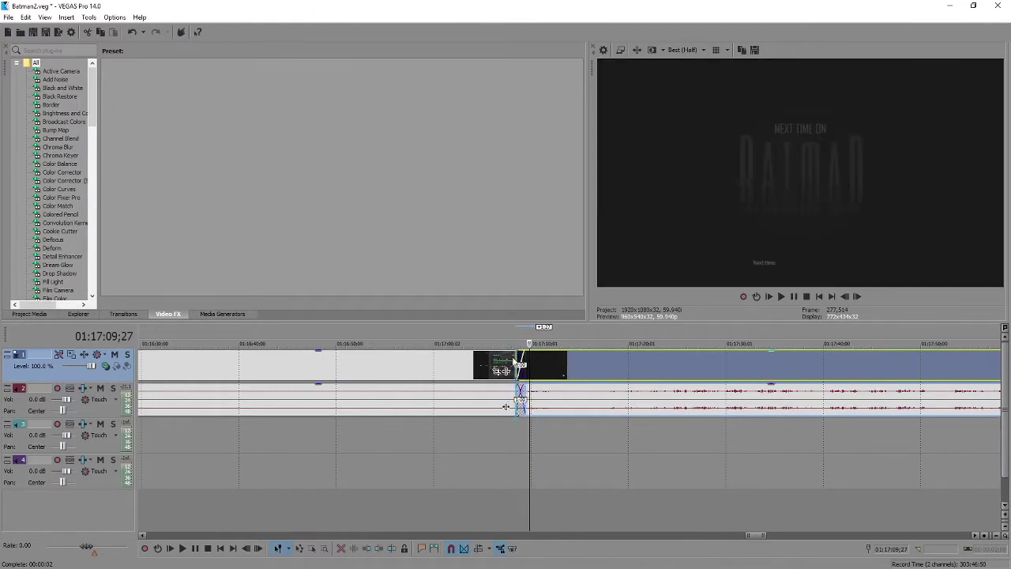
left_click(518, 366)
left_click(512, 366)
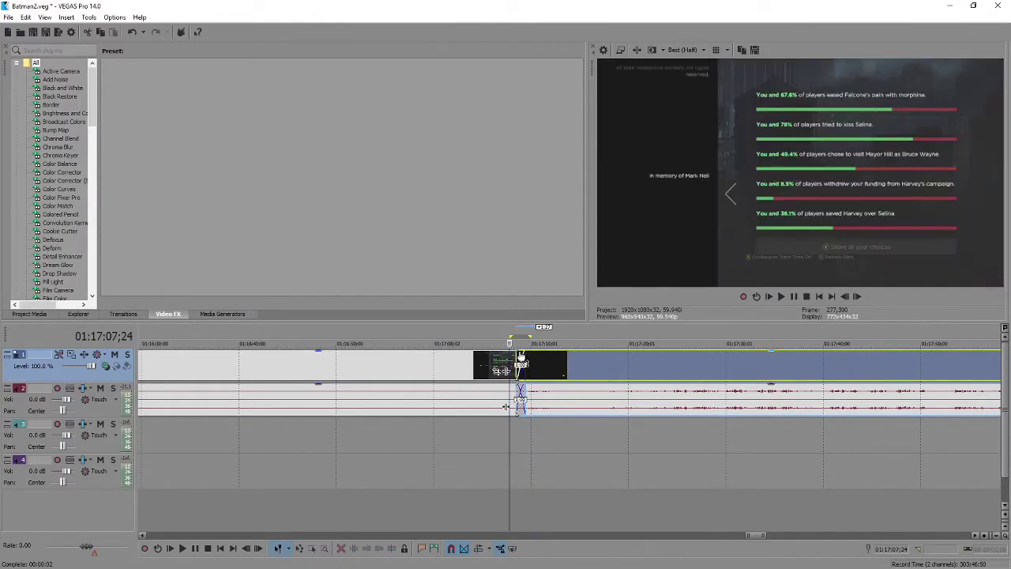
left_click(517, 367)
left_click(507, 406)
key("space")
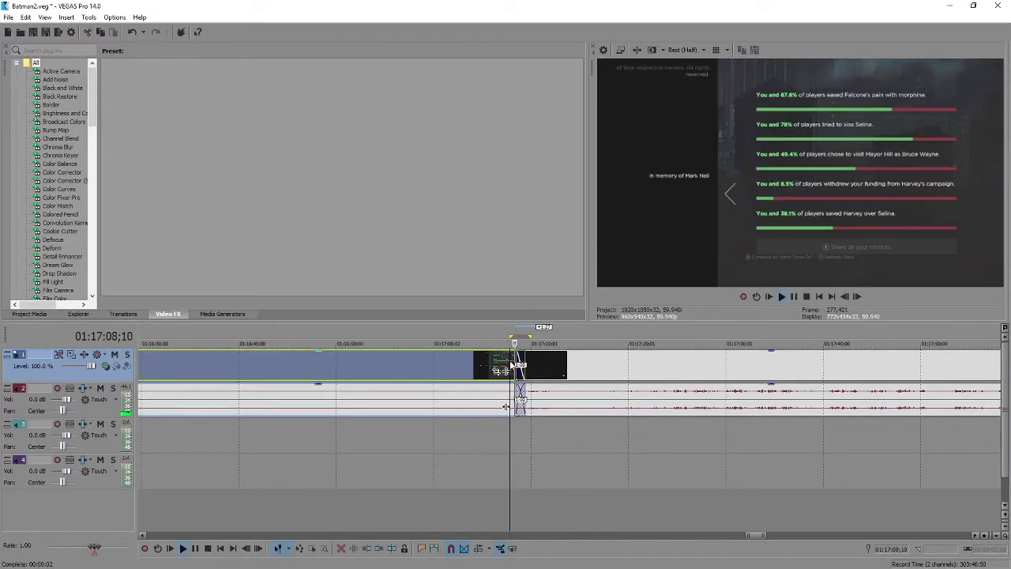
left_click(564, 400)
scroll(564, 401, "down", 2)
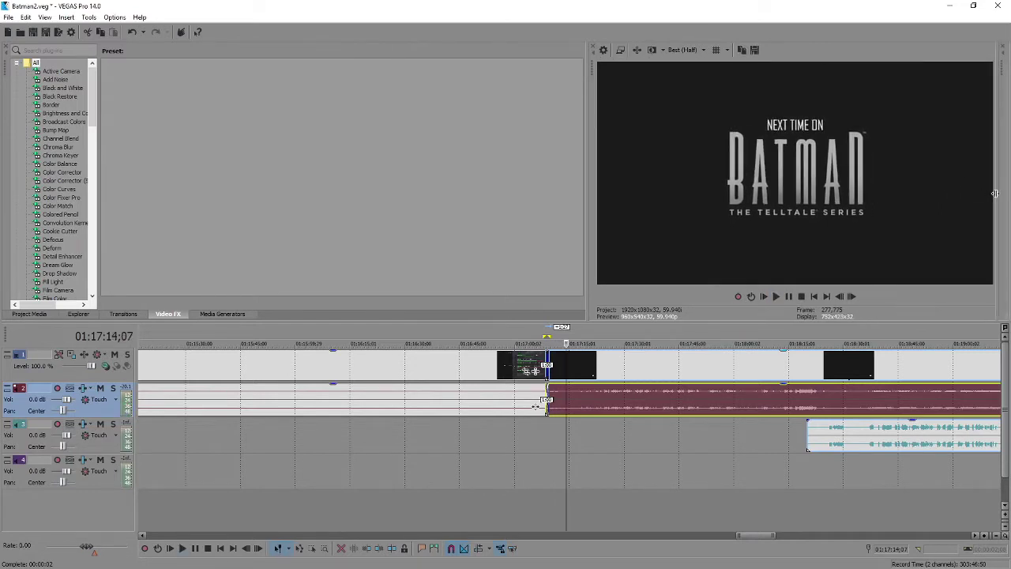
Resize the workspace to reveal the master audio meter beside the preview and play the crossfade into the title.
left_click_drag(1006, 194, 939, 182)
left_click_drag(586, 191, 520, 188)
left_click(543, 362)
key("space")
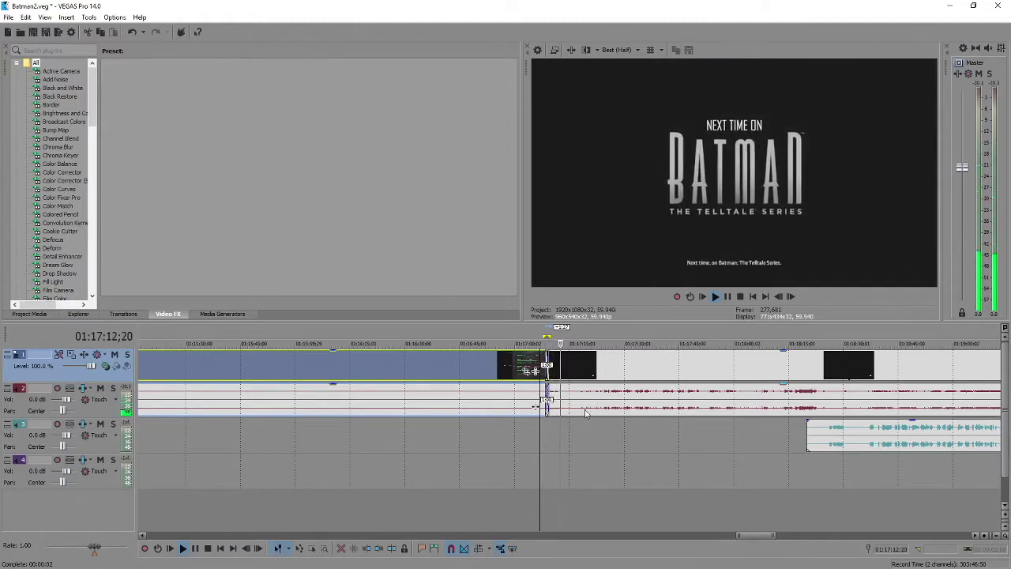
key("Return")
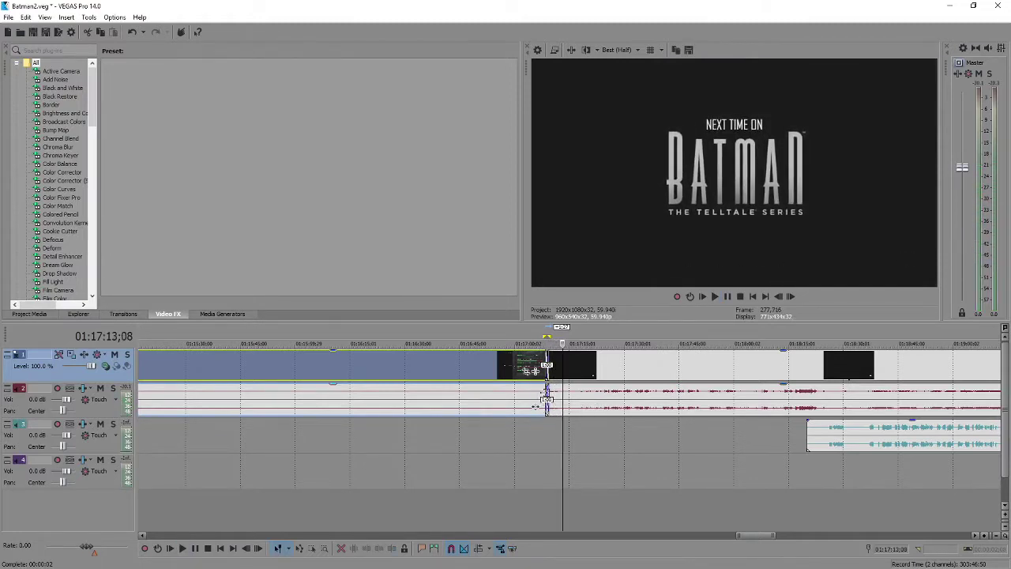
Try to raise the game audio with a volume envelope, ramping up to 4.6 dB at 01:15:16;17 after the commentary ends.
left_click(501, 396)
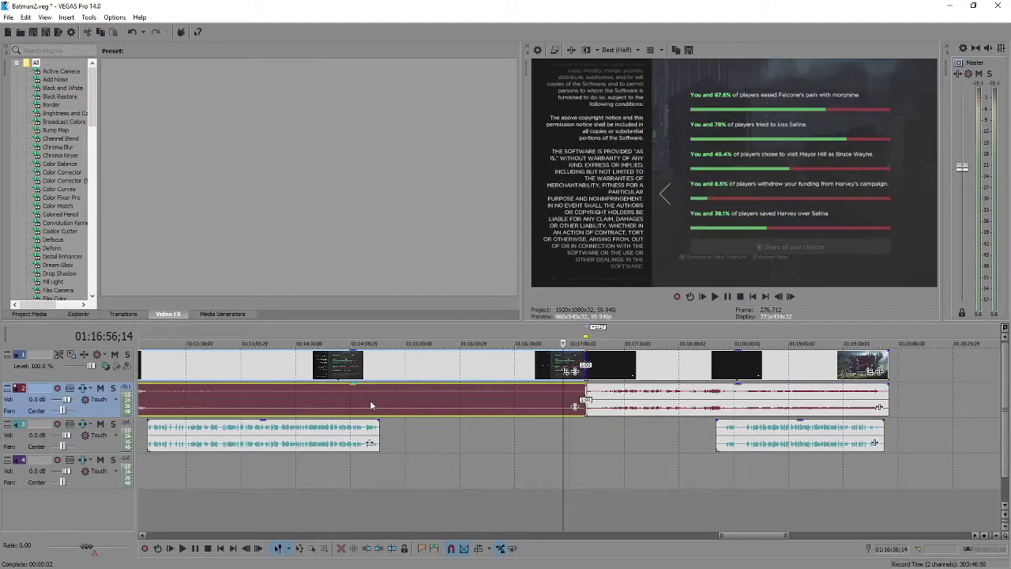
left_click(370, 404)
scroll(565, 405, "up", 3)
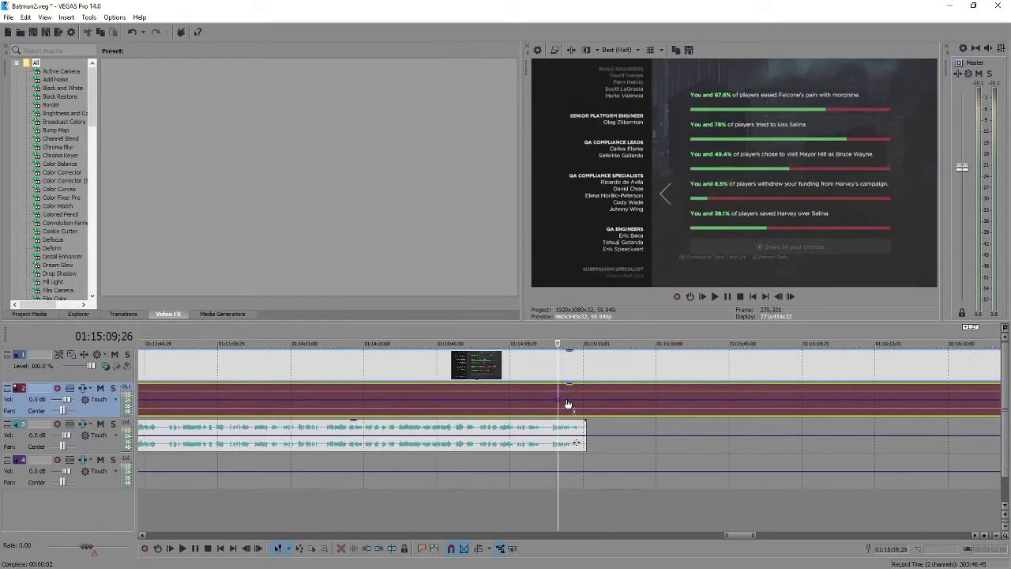
left_click_drag(569, 409, 590, 391)
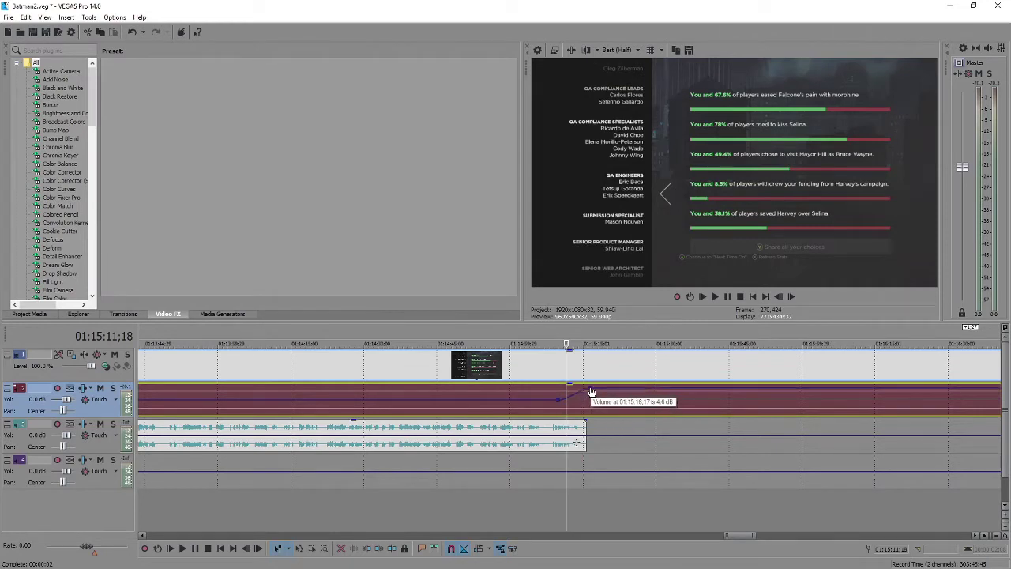
Play the end of the commentary and the crossfade into the title to compare their audio levels on the meter.
left_click(548, 391)
key("space")
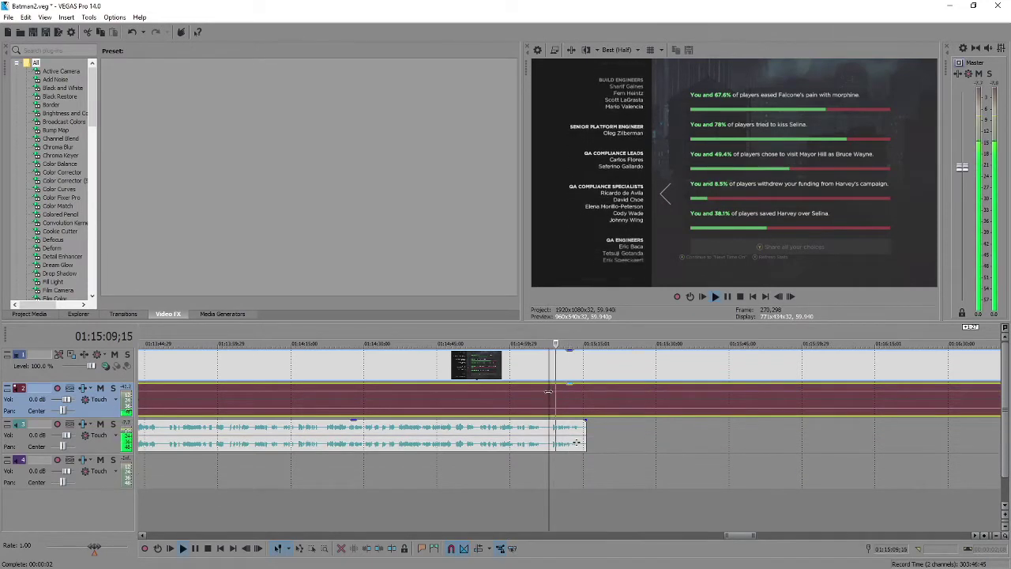
scroll(617, 420, "down", 2)
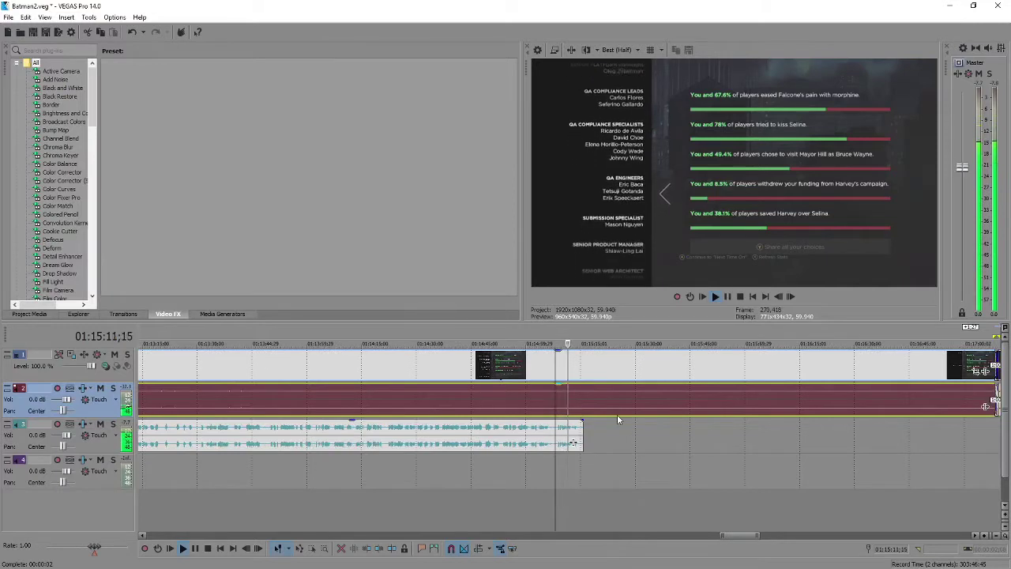
scroll(617, 414, "down", 4)
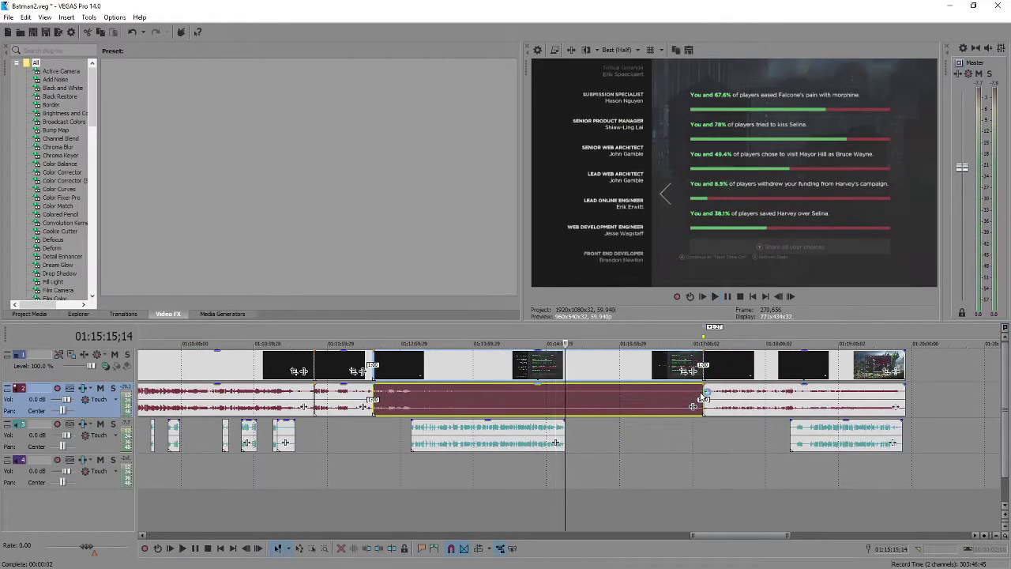
left_click(701, 406)
scroll(598, 411, "up", 4)
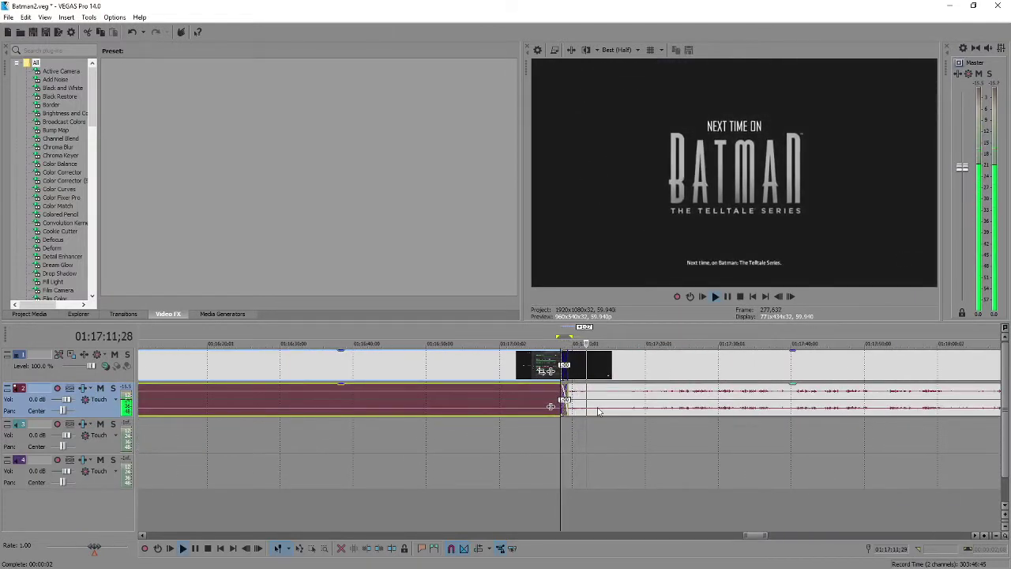
scroll(598, 411, "down", 2)
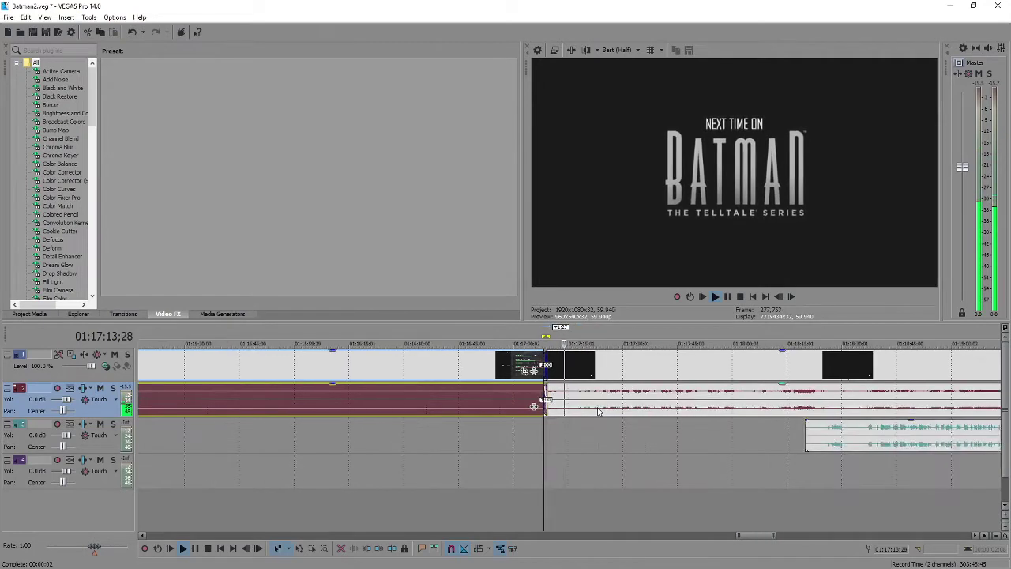
scroll(598, 412, "down", 1)
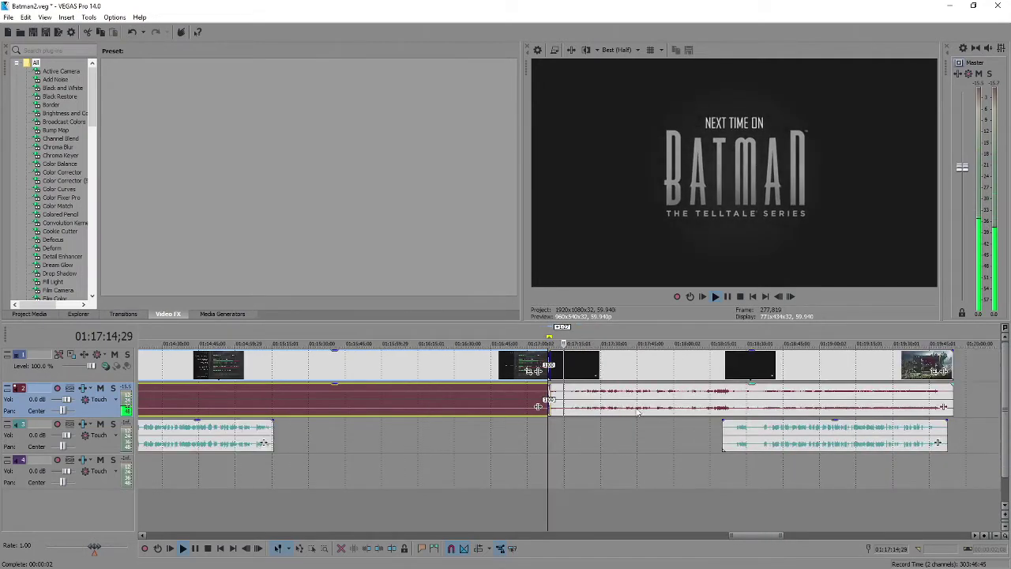
Trim the start of the last commentary clip to just before its speech begins, playing that section to locate the point.
left_click(728, 434)
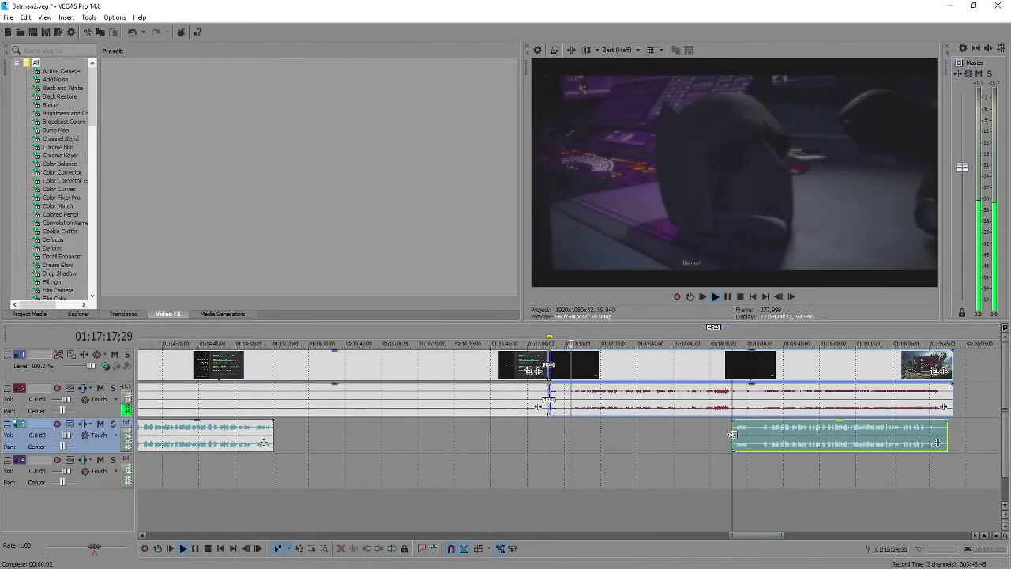
scroll(732, 434, "up", 3)
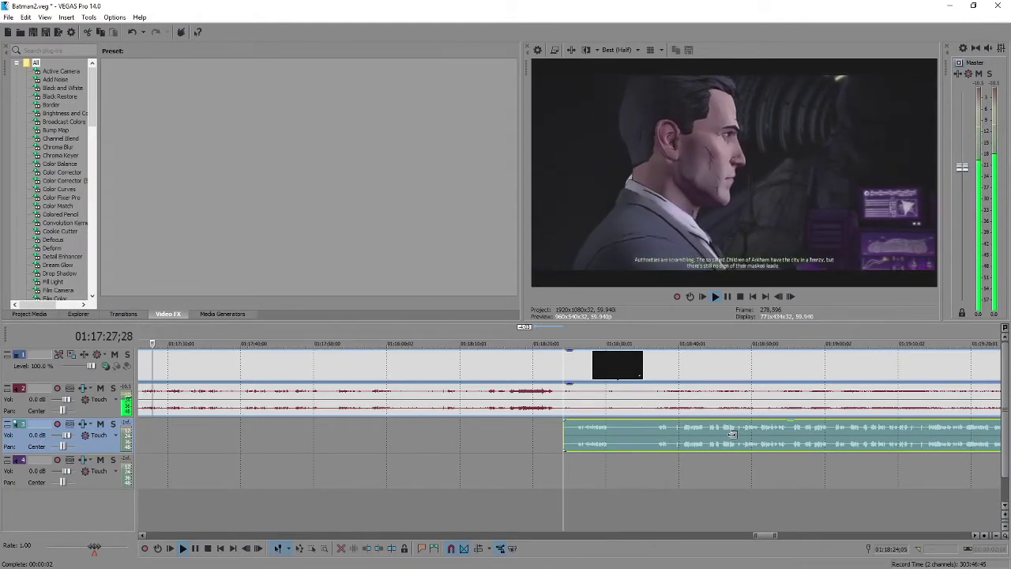
key("Return")
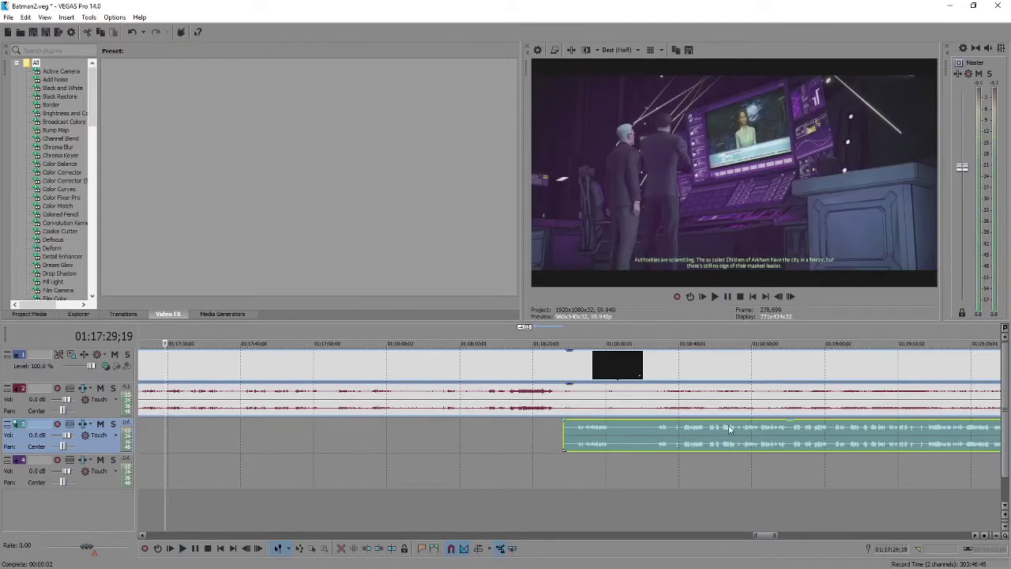
left_click(566, 397)
key("space")
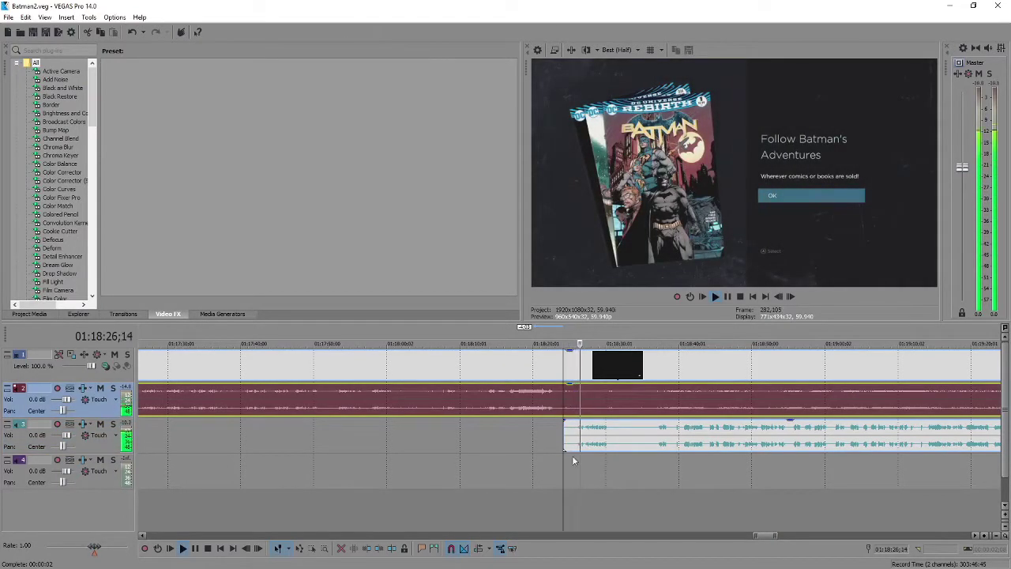
left_click_drag(563, 444, 573, 441)
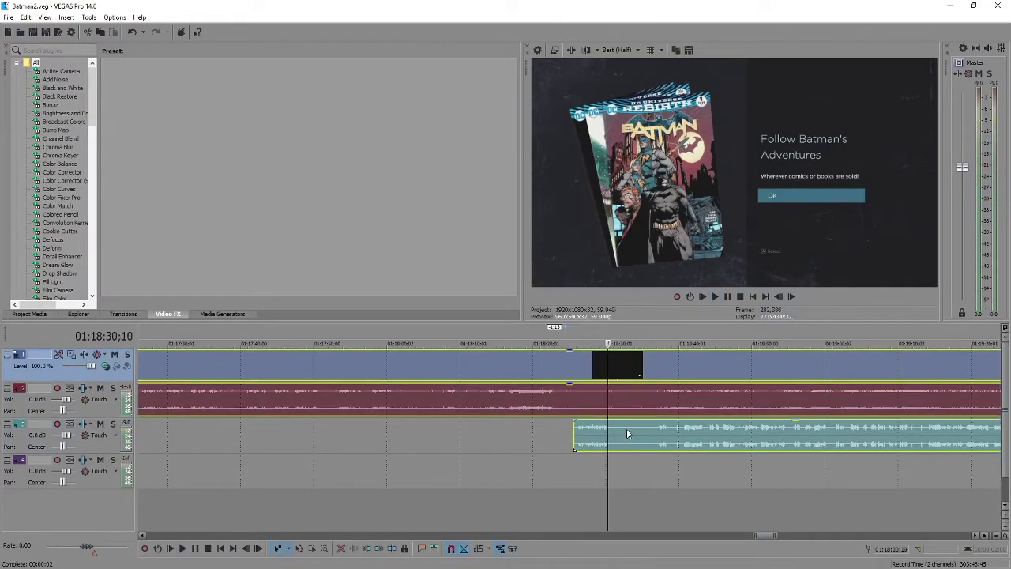
Split the clips at 01:18:30;10, cut about 6 seconds of silence after the split on all used tracks, and play the join.
key("s")
mouse_move(612, 368)
left_mouse_down()
mouse_move(651, 378)
mouse_move(623, 371)
left_mouse_up()
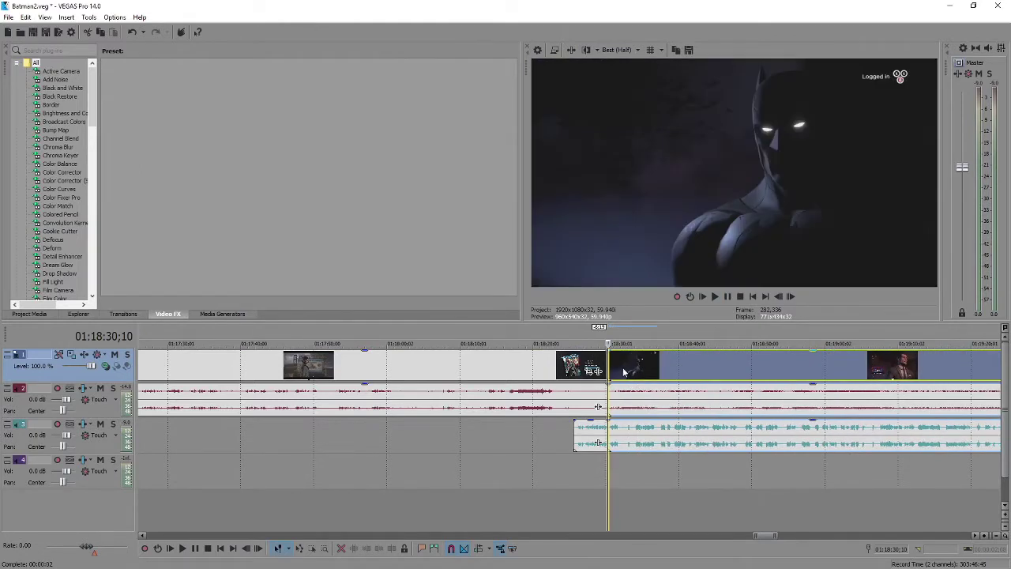
key("space")
scroll(582, 401, "up", 5)
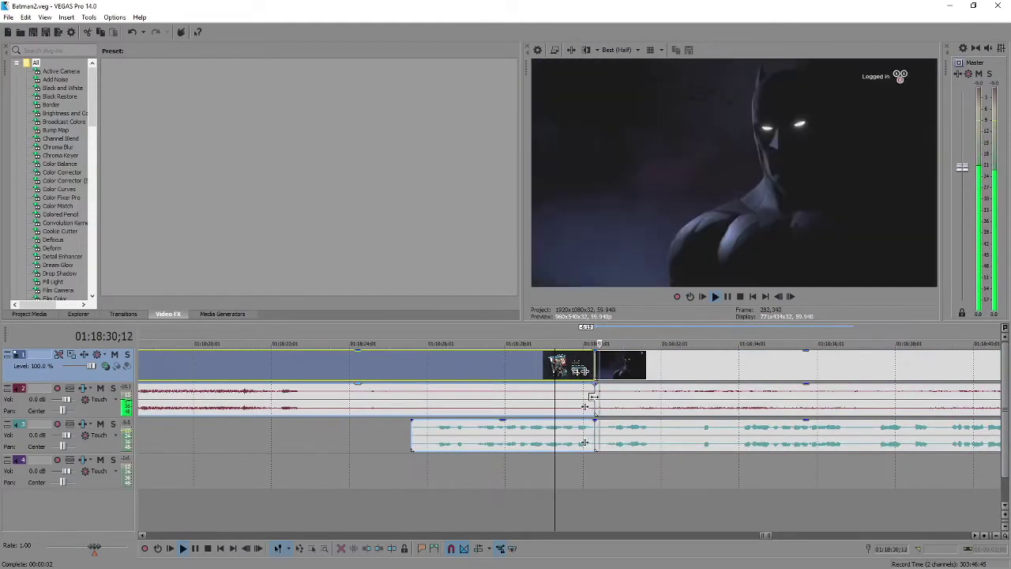
Overlap the two game audio clips at the new cut with a 22-frame crossfade.
left_click(581, 401)
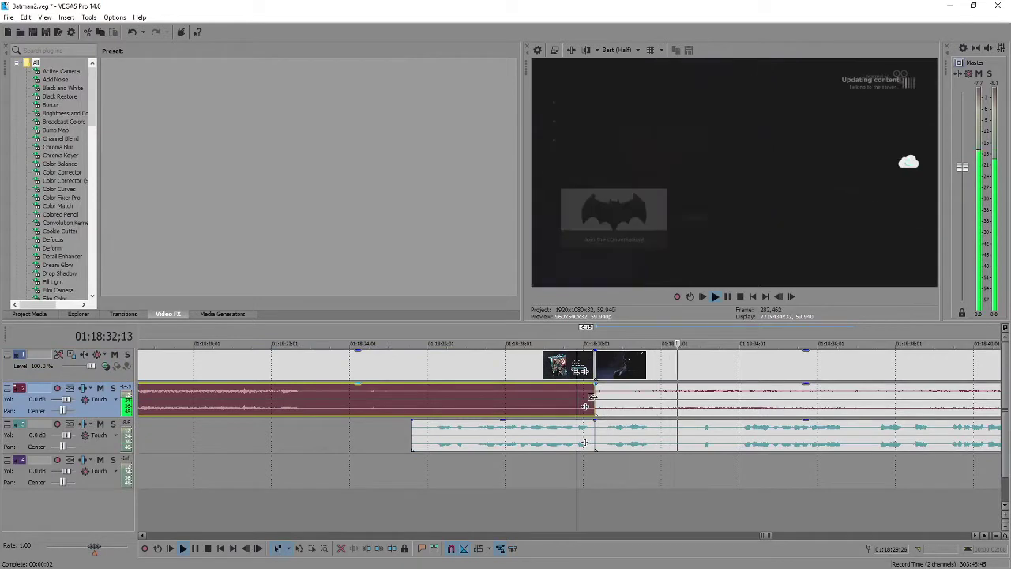
left_click_drag(594, 401, 621, 403)
left_click(631, 402)
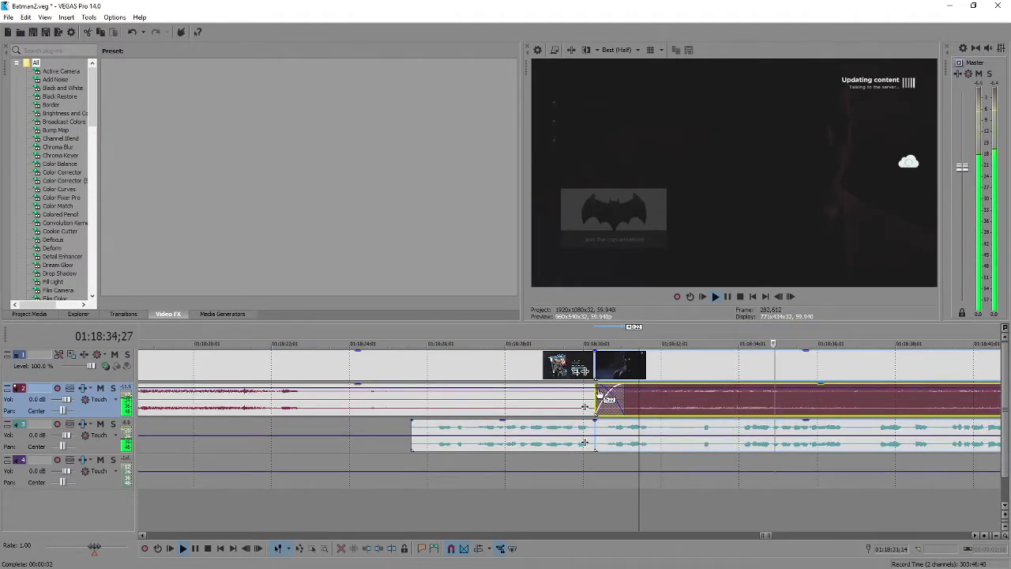
left_click(598, 393)
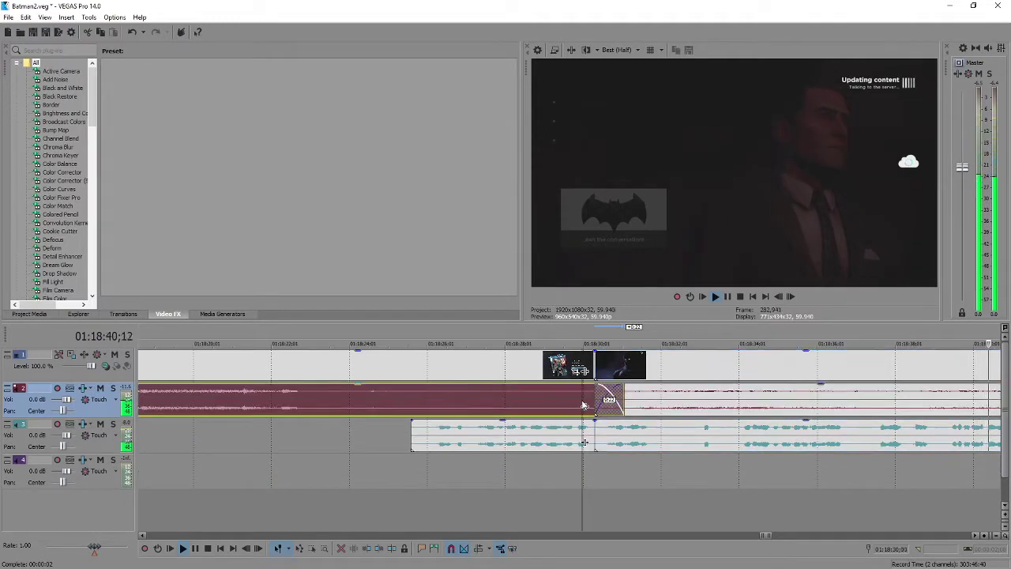
Play the cut with the game audio crossfade to check how the transition into the menu sounds.
key("k")
left_click(489, 398)
key("l")
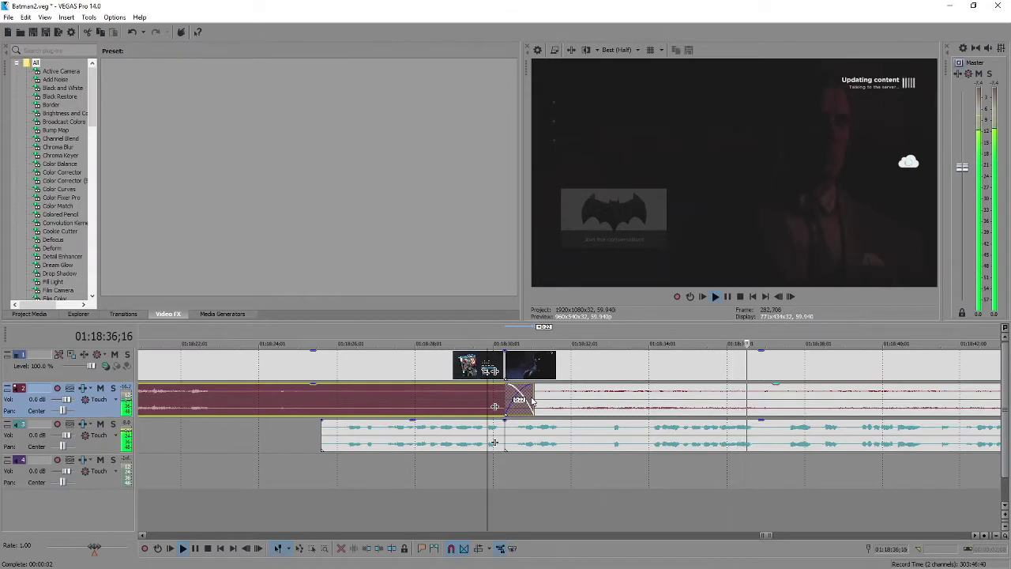
scroll(531, 402, "down", 3)
key("k")
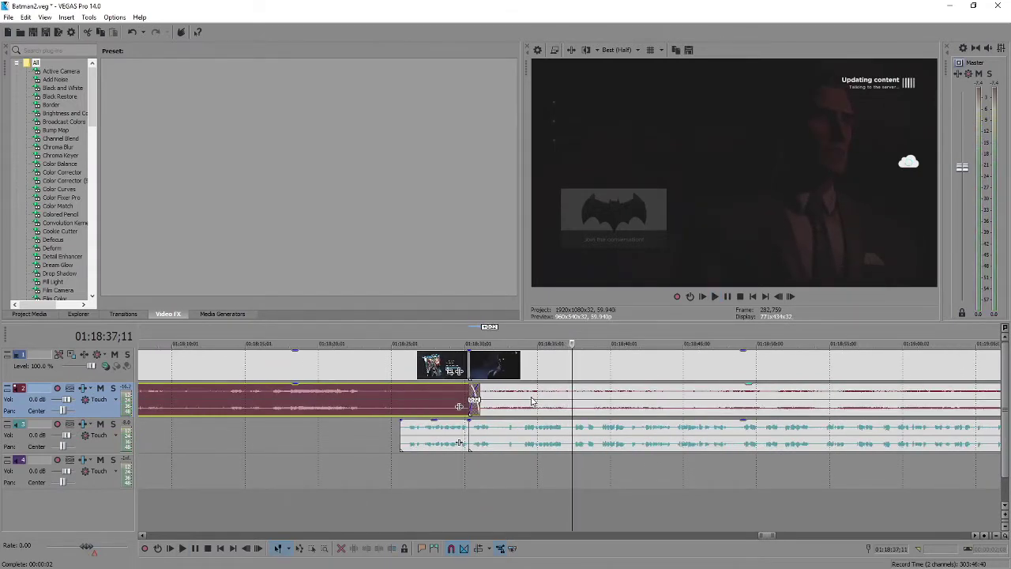
scroll(531, 402, "down", 3)
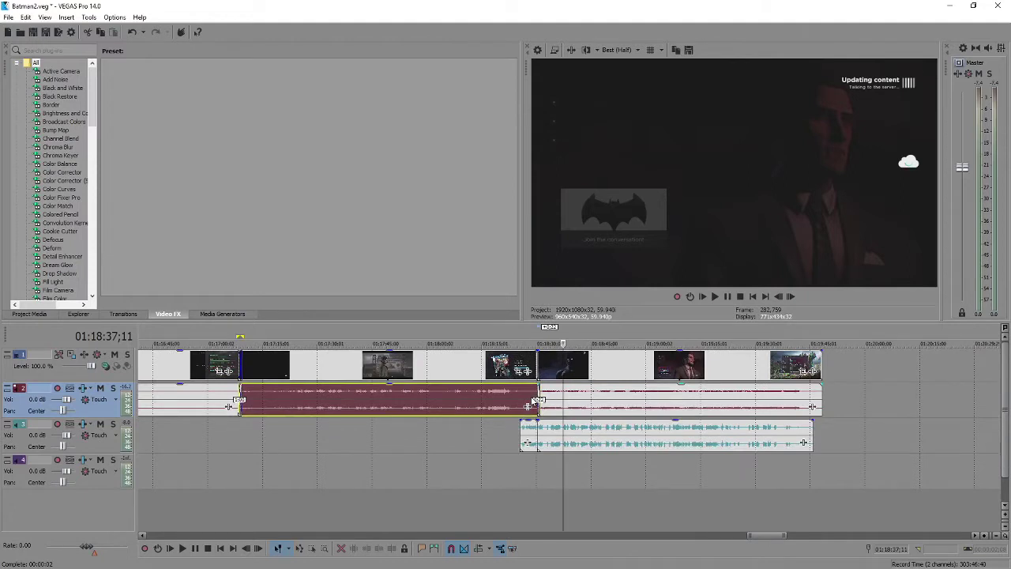
Play the menu section with the closing commentary to find where the speech ends.
key("space")
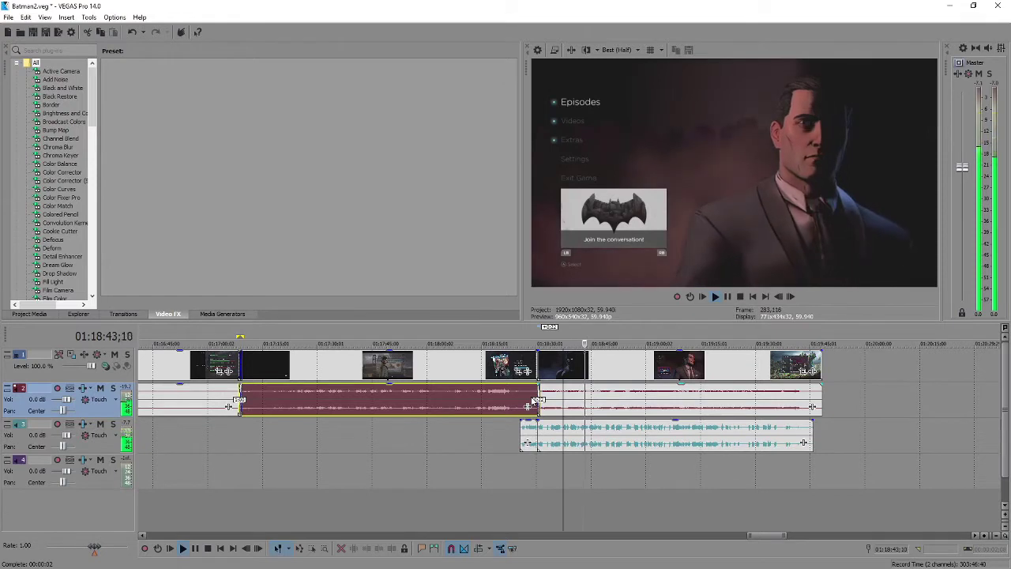
key("space")
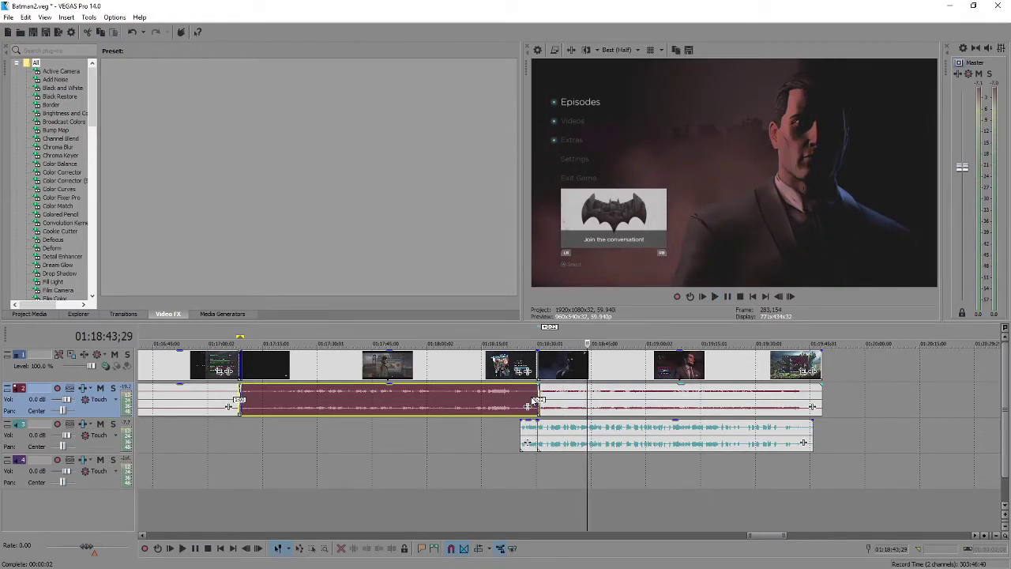
key("space")
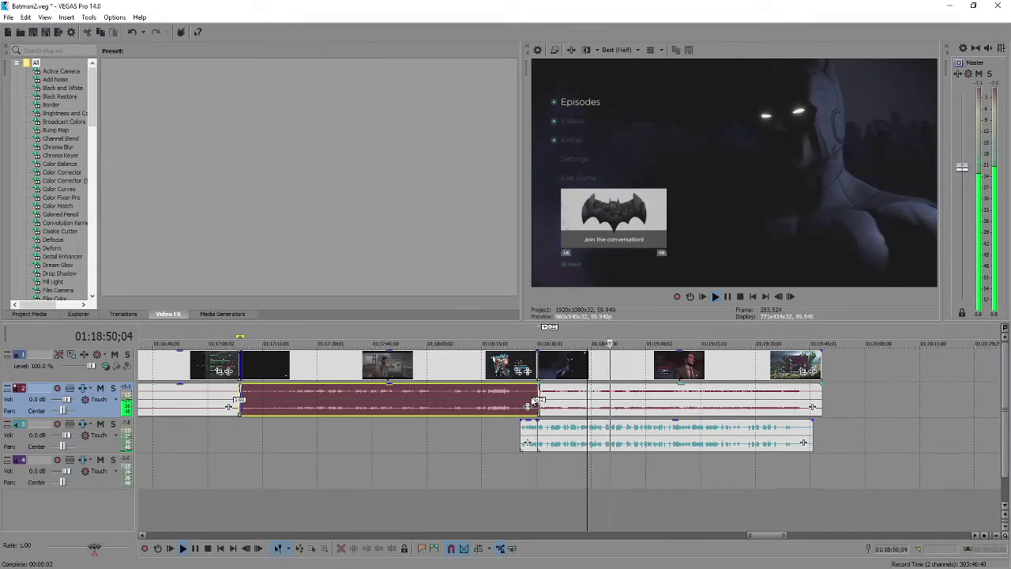
scroll(623, 449, "down", 2)
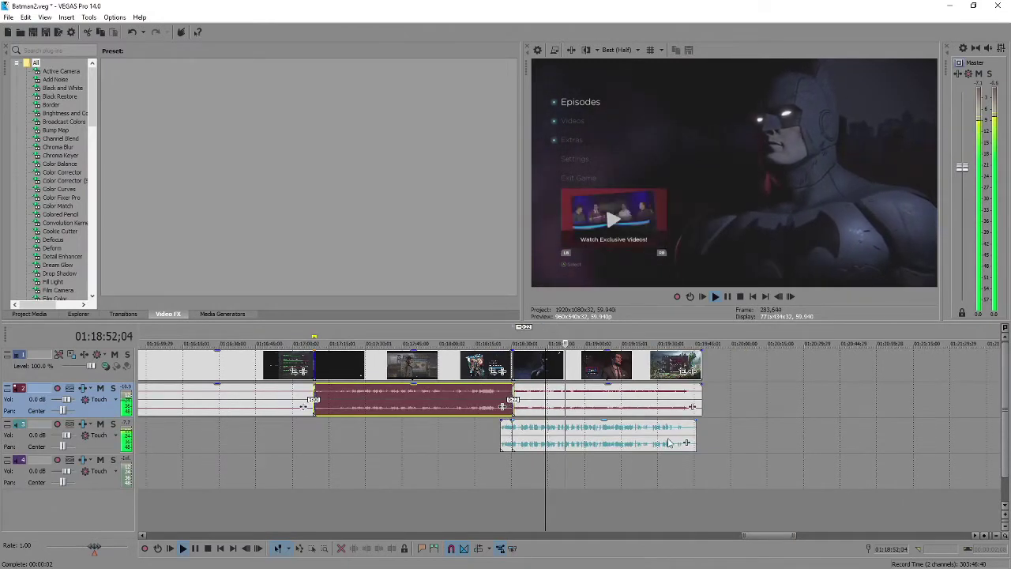
left_click(623, 447)
scroll(553, 447, "up", 3)
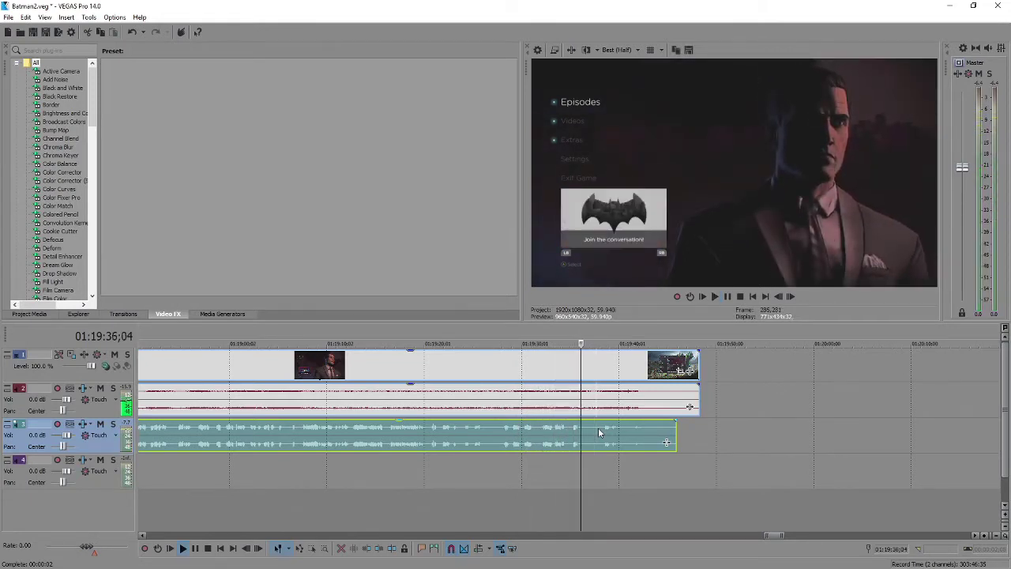
key("space")
Trim the end of the last commentary clip to 01:19:36;04 and the game video and audio to about 01:19:35.
left_click_drag(677, 439, 581, 439)
left_click_drag(690, 369, 573, 366)
left_click(556, 377)
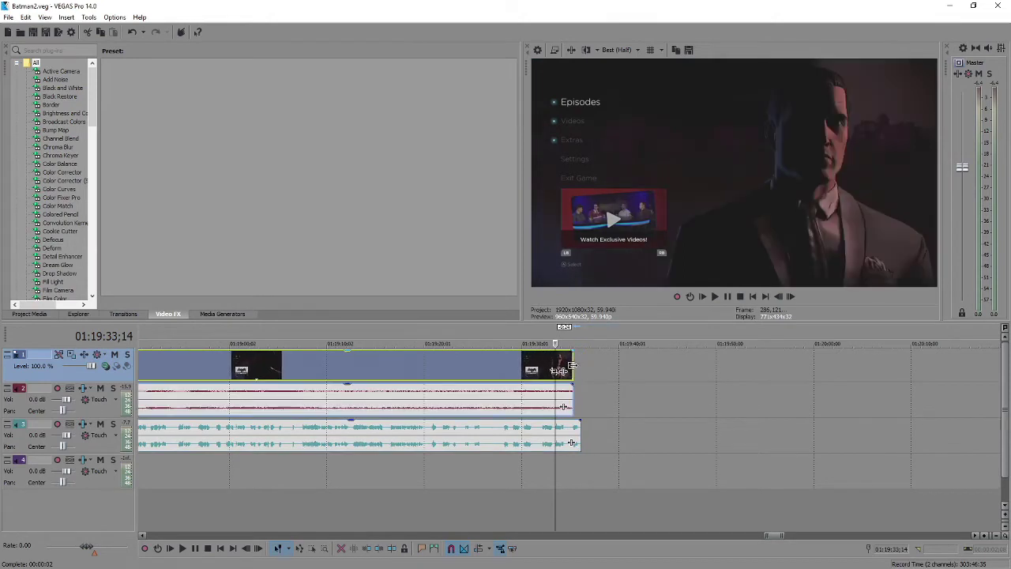
left_click(556, 401)
scroll(643, 383, "up", 4)
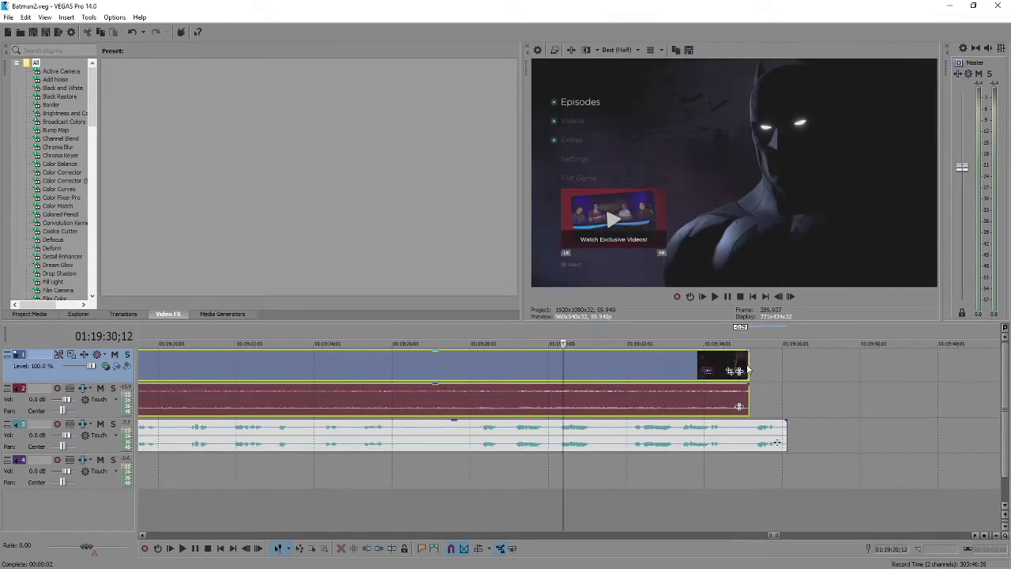
left_click_drag(748, 364, 765, 364)
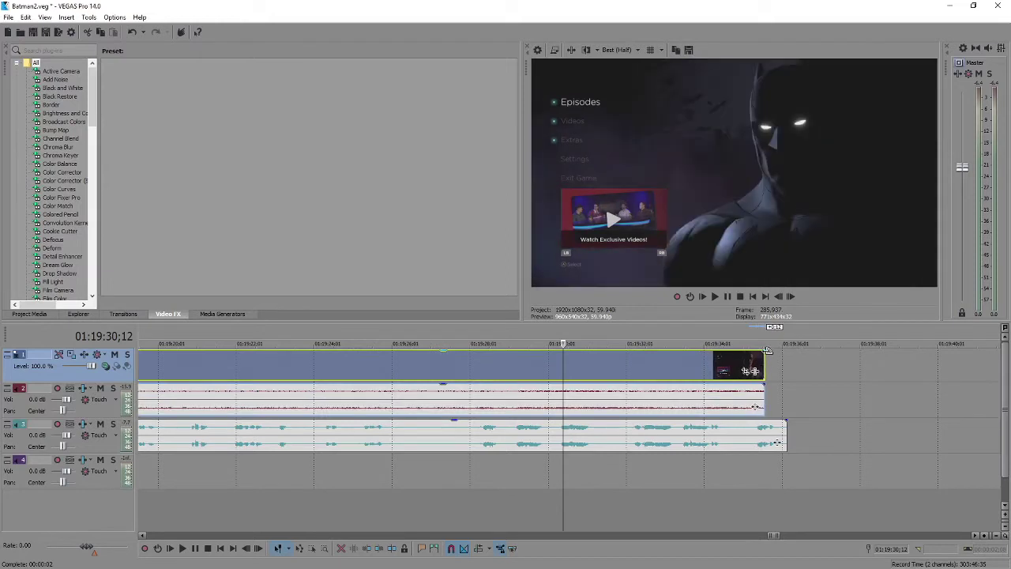
Fade out the last game video and audio clips from about 01:18:59 to their end.
left_click(705, 369)
scroll(684, 397, "down", 4)
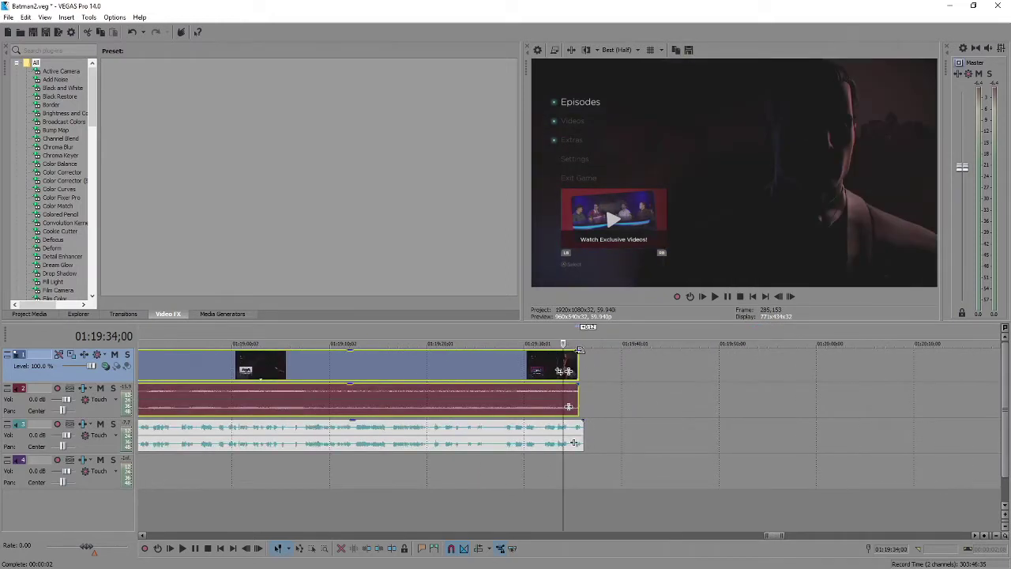
left_click_drag(579, 350, 294, 351)
scroll(375, 372, "down", 1)
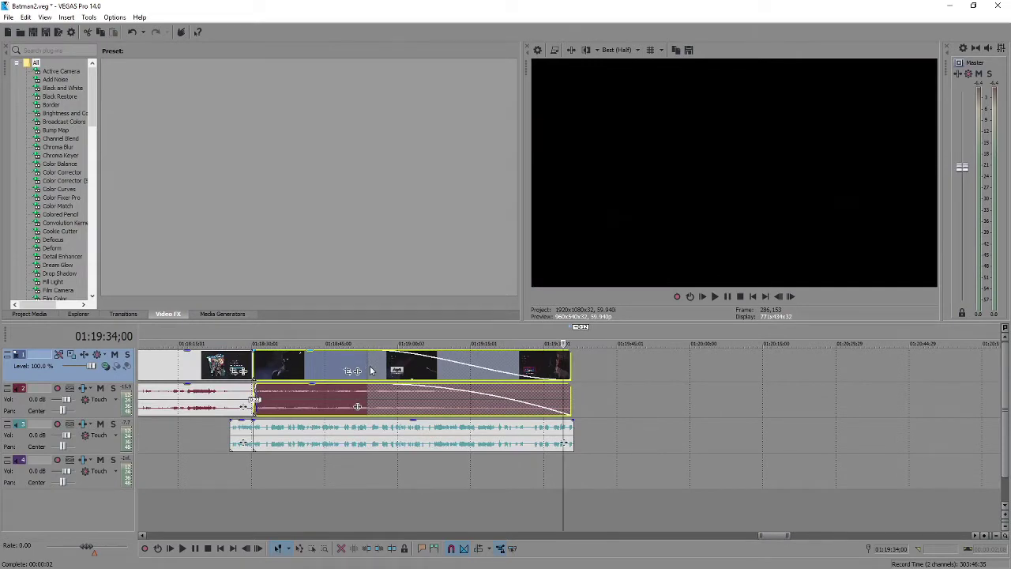
left_click_drag(368, 365, 394, 367)
Play the final seconds of the fade-out to check the picture and closing commentary.
left_click(560, 365)
key("space")
scroll(561, 365, "up", 6)
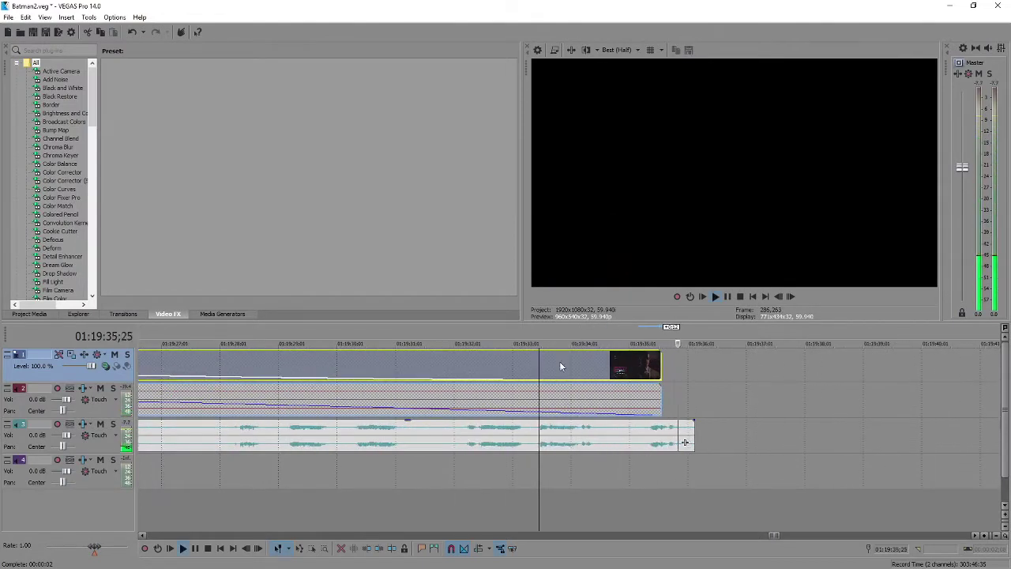
key("Return")
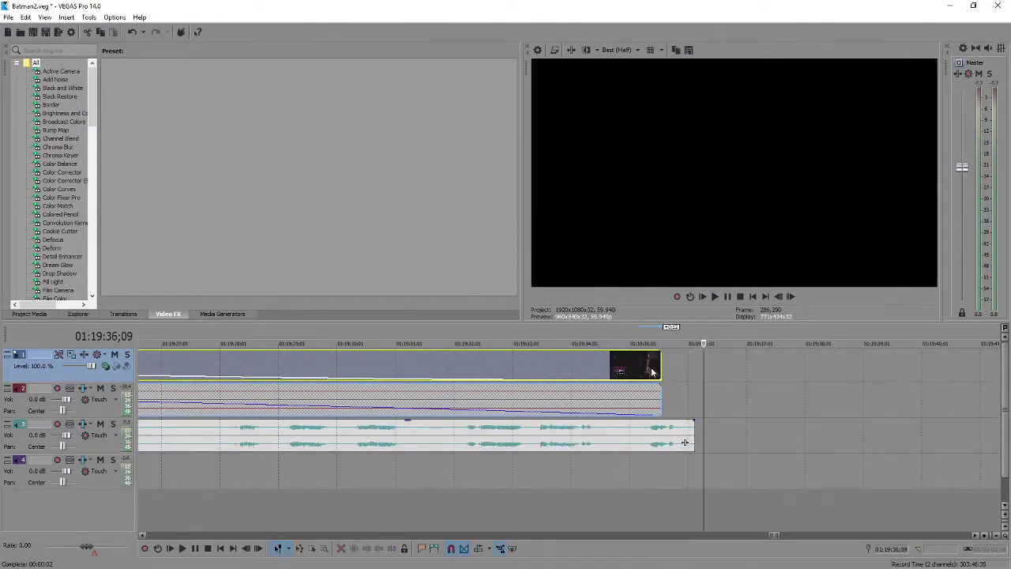
Set the time selection for the episode from 00:35:59;28 to the end of the commentary at 01:19:36;04.
left_click_drag(698, 337, 401, 338)
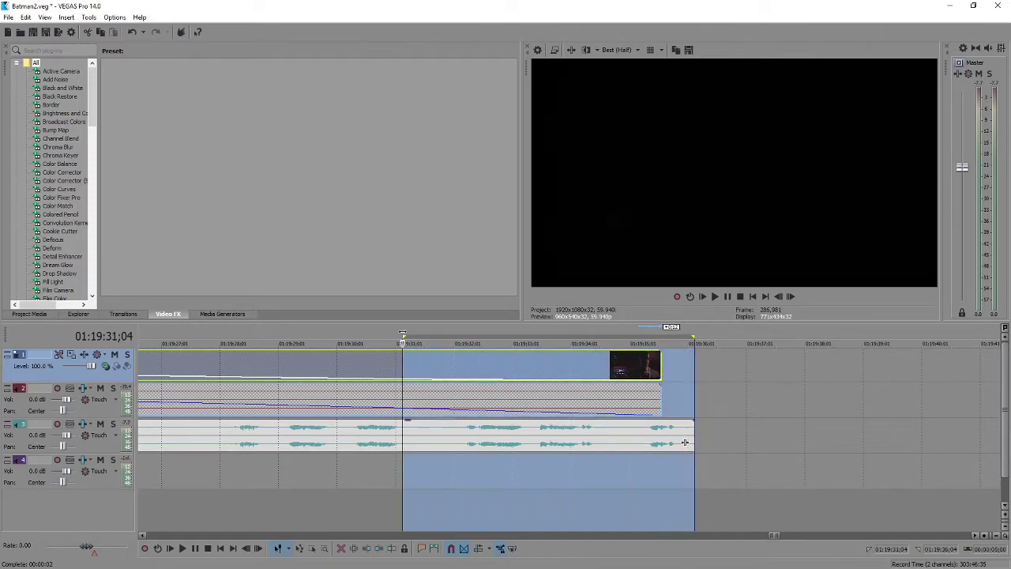
scroll(550, 345, "down", 5)
left_click_drag(563, 341, 252, 342)
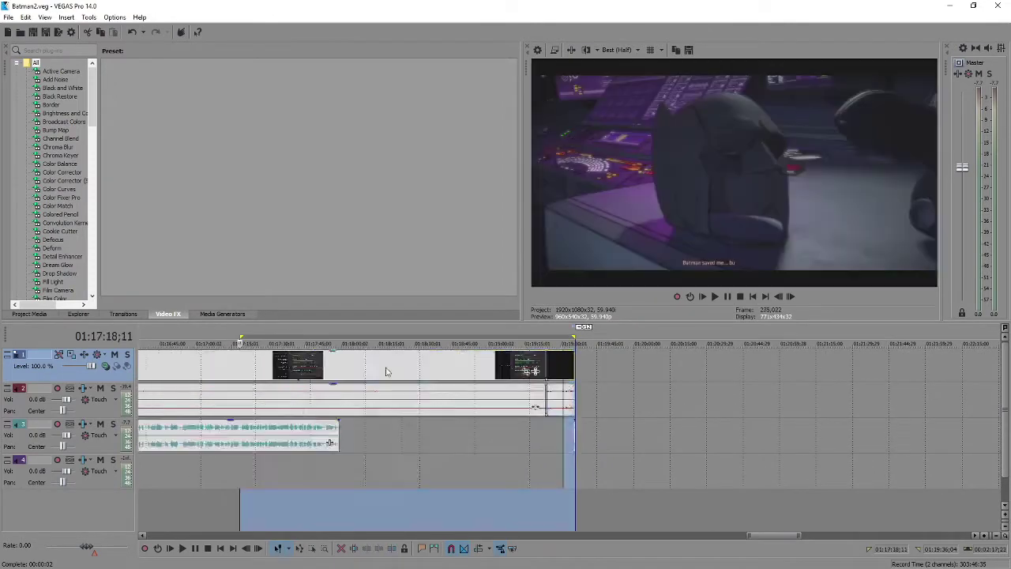
scroll(626, 357, "down", 5)
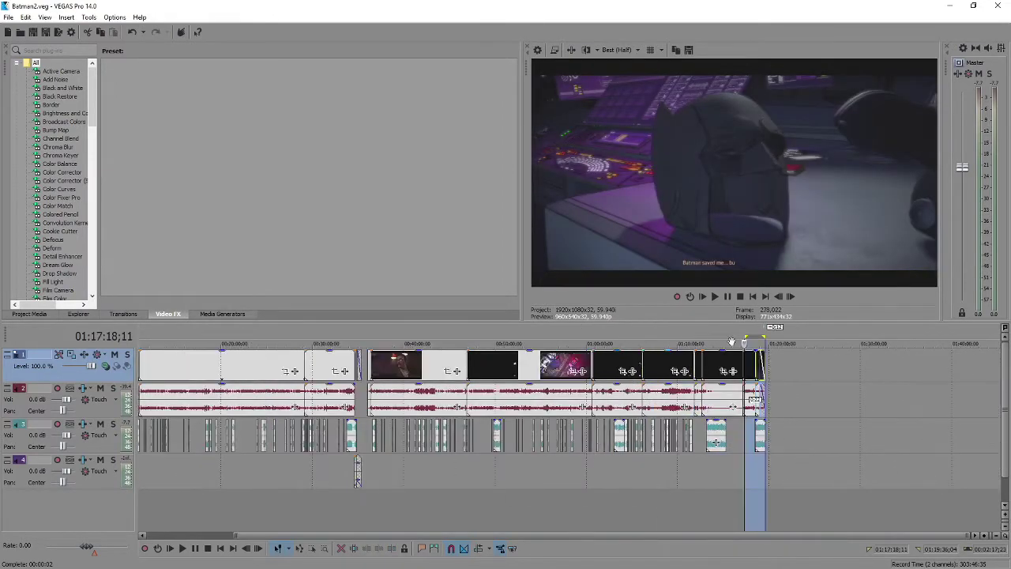
left_click_drag(744, 338, 368, 339)
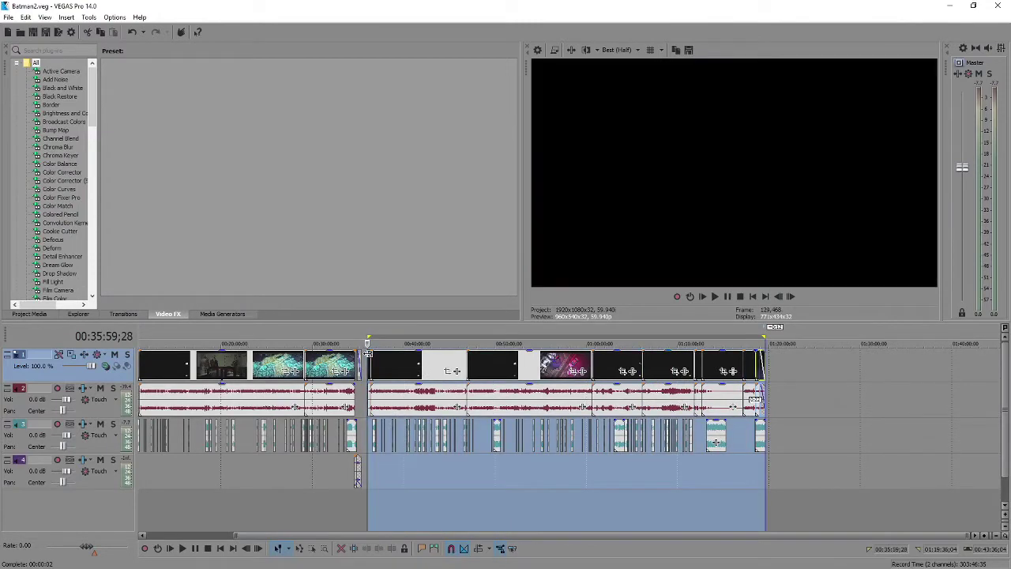
Return to the end of the faded game clip and insert a new video track above the game video.
left_click(762, 356)
scroll(762, 356, "up", 8)
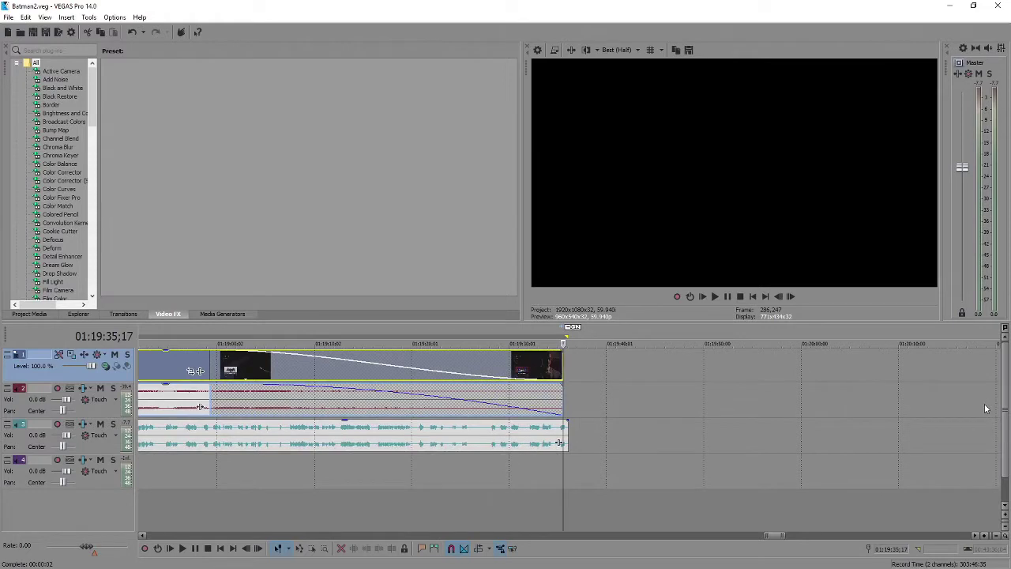
right_click(59, 386)
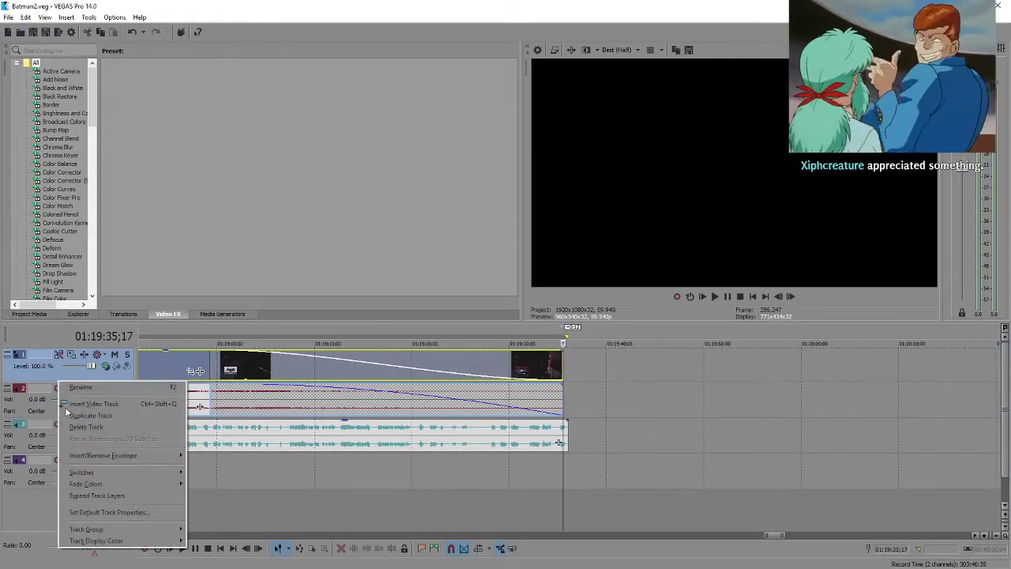
left_click(75, 404)
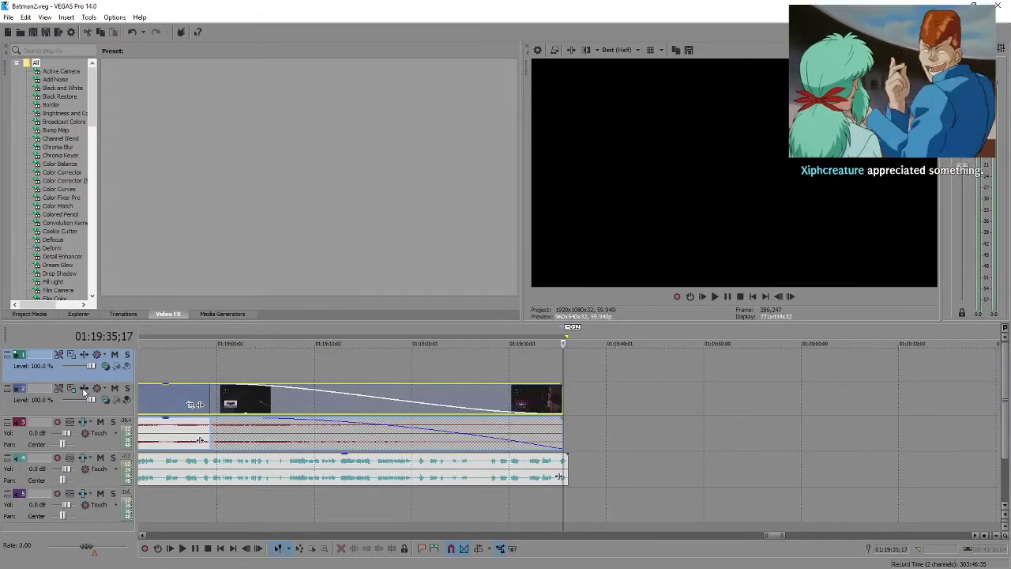
Insert a text event on the new video track at 01:19:35;11 using the MoretoCome preset, with the text "Edn".
scroll(521, 374, "up", 6)
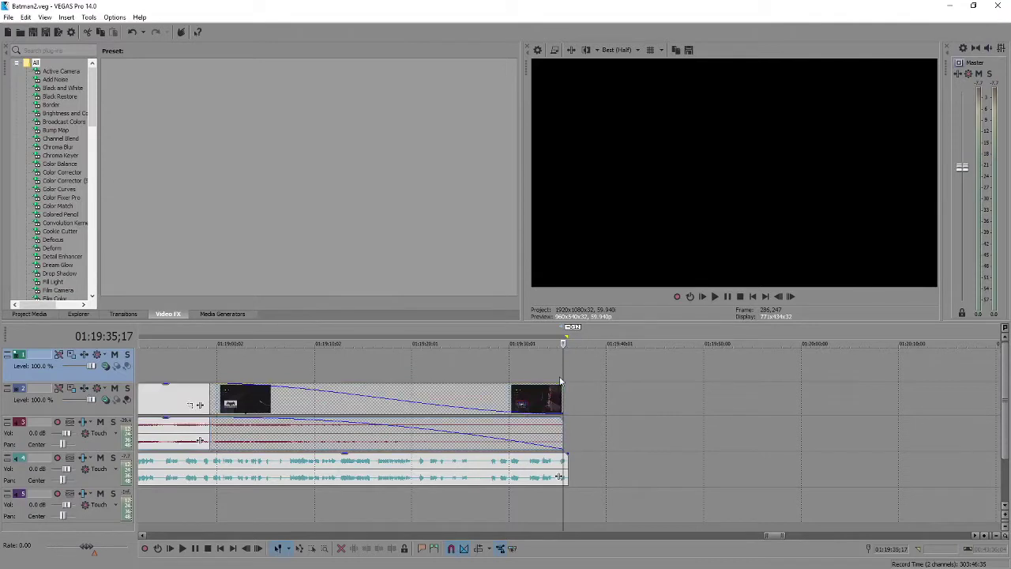
left_click(543, 372)
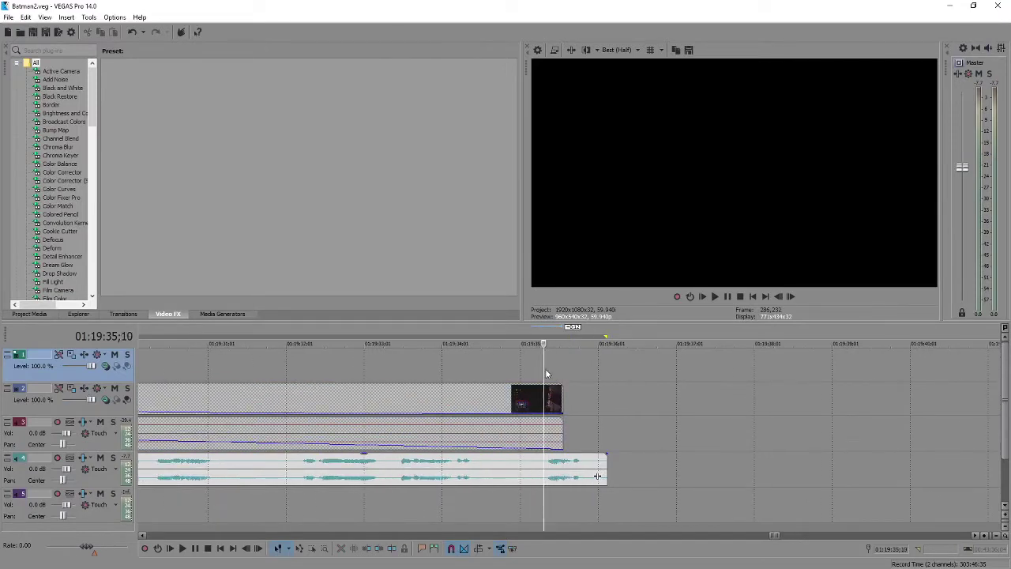
left_click_drag(543, 368, 547, 370)
right_click(566, 364)
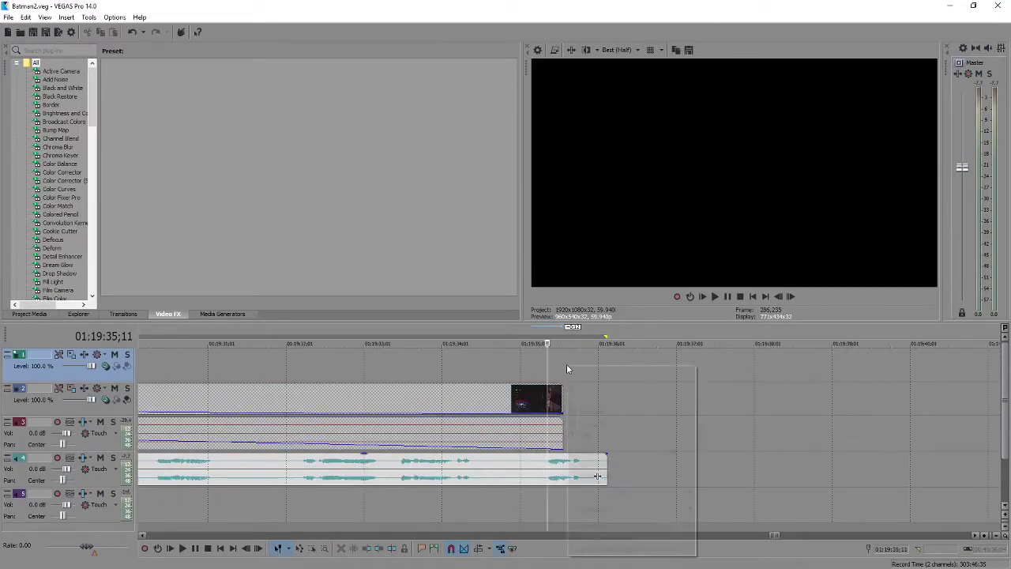
left_click(621, 536)
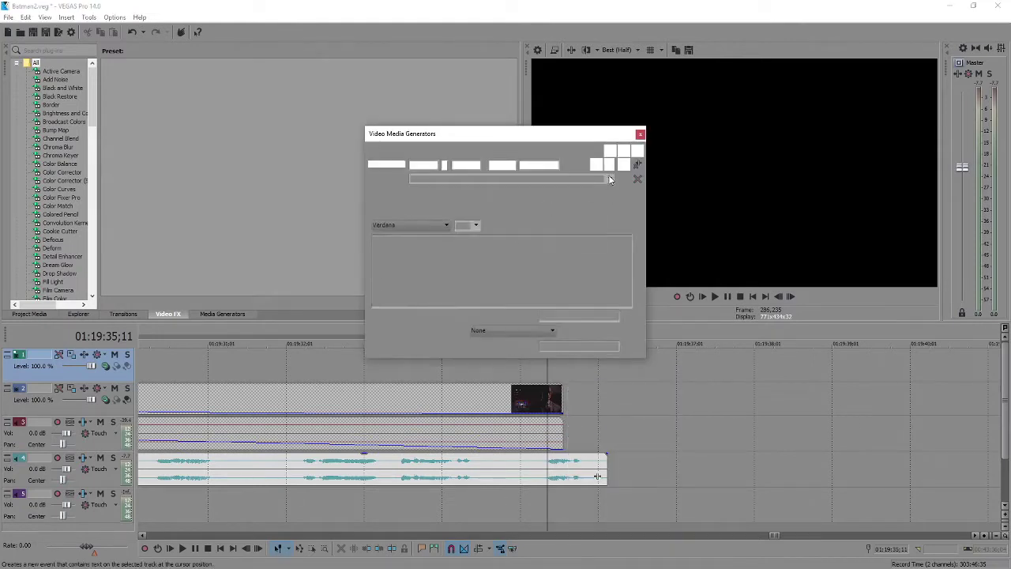
left_click(609, 177)
left_click(465, 366)
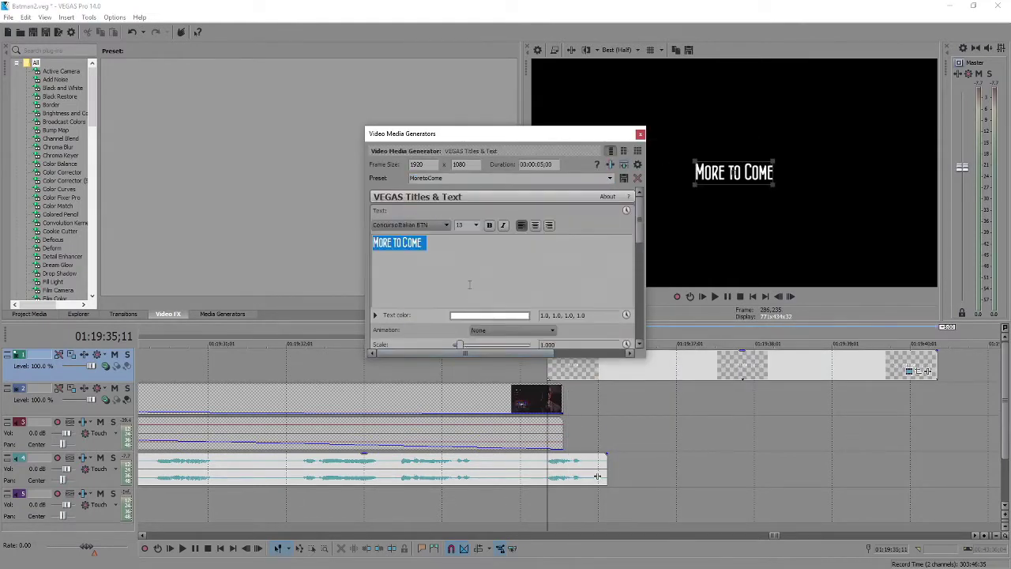
type("EDN")
left_click(639, 135)
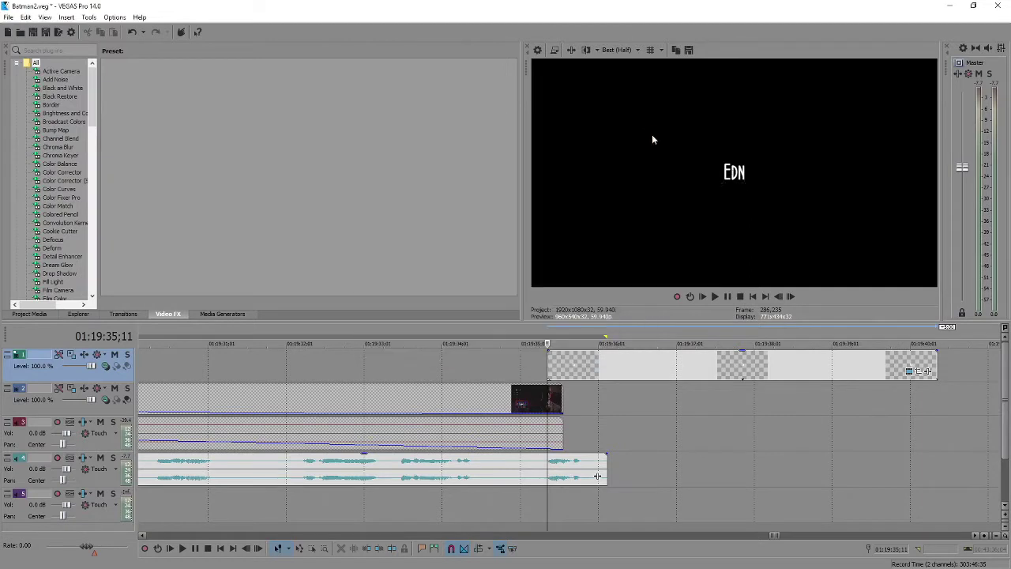
Trim the end of the text event to match the end of the commentary clip and play the ending.
left_click_drag(939, 364, 607, 372)
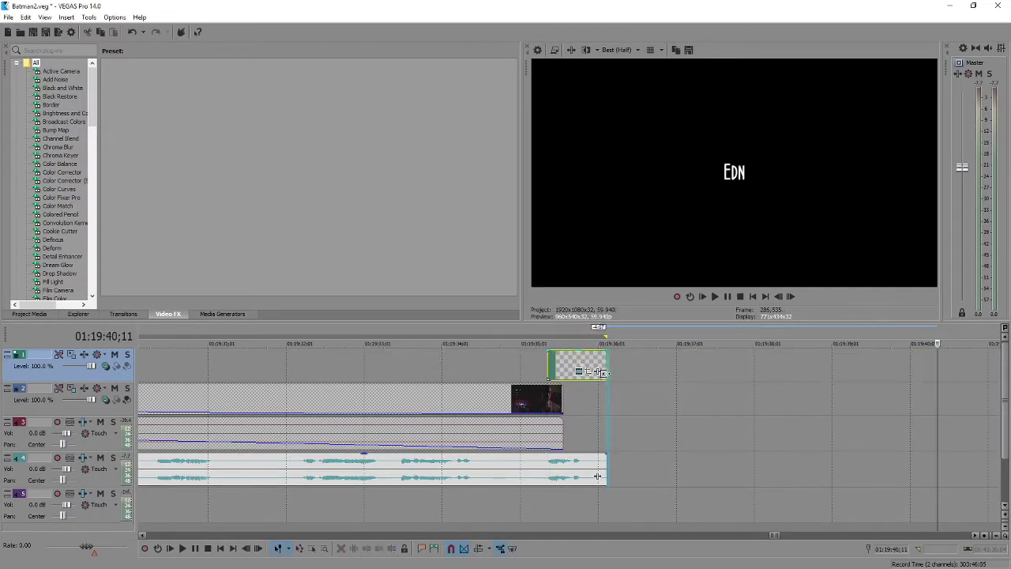
left_click(516, 368)
key("space")
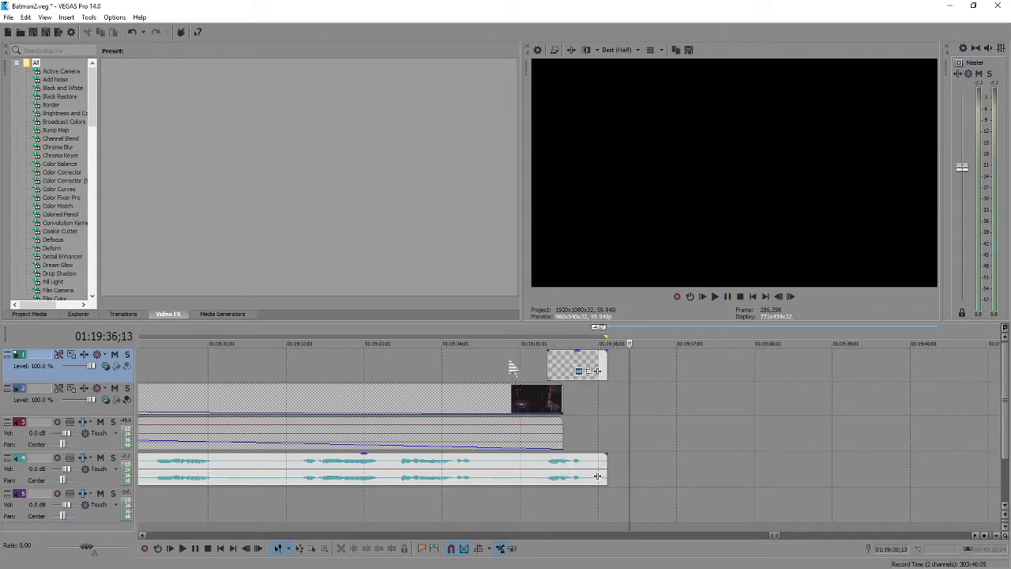
Examine the start of the episode's time selection, then its faded ending up to the end of the commentary clip.
scroll(516, 365, "down", 10)
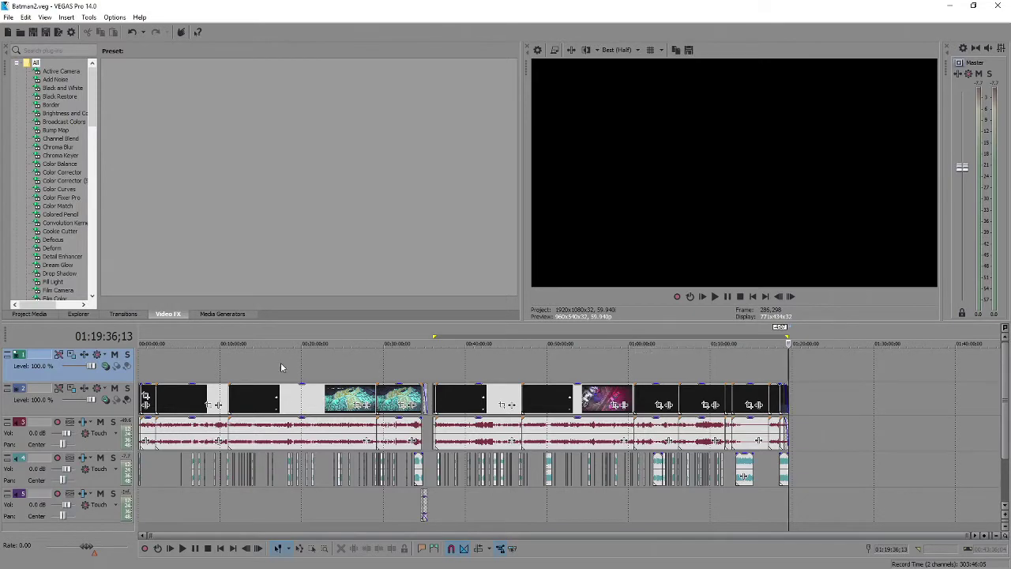
left_click(431, 365)
scroll(450, 372, "up", 10)
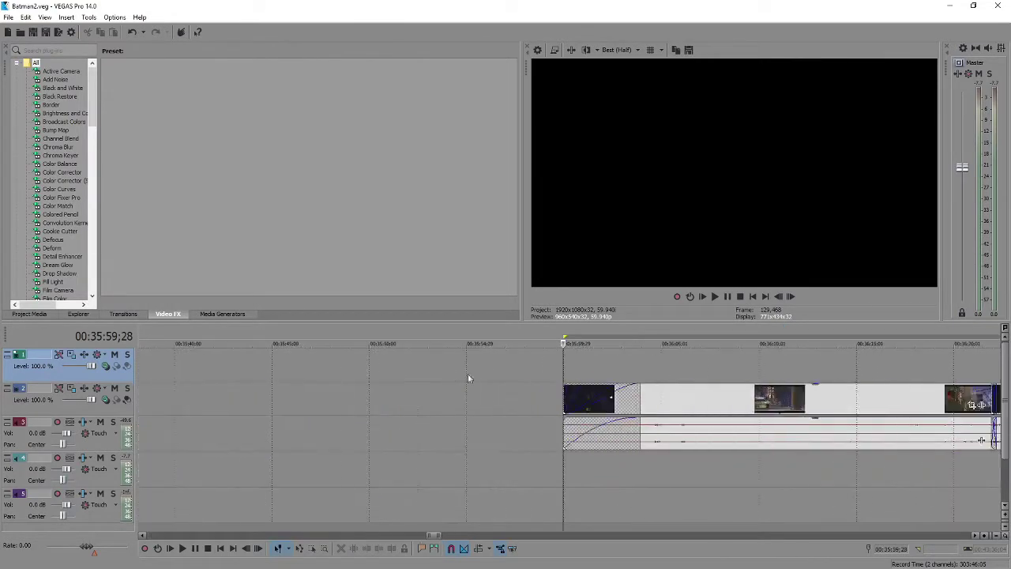
scroll(468, 378, "down", 10)
left_click(711, 367)
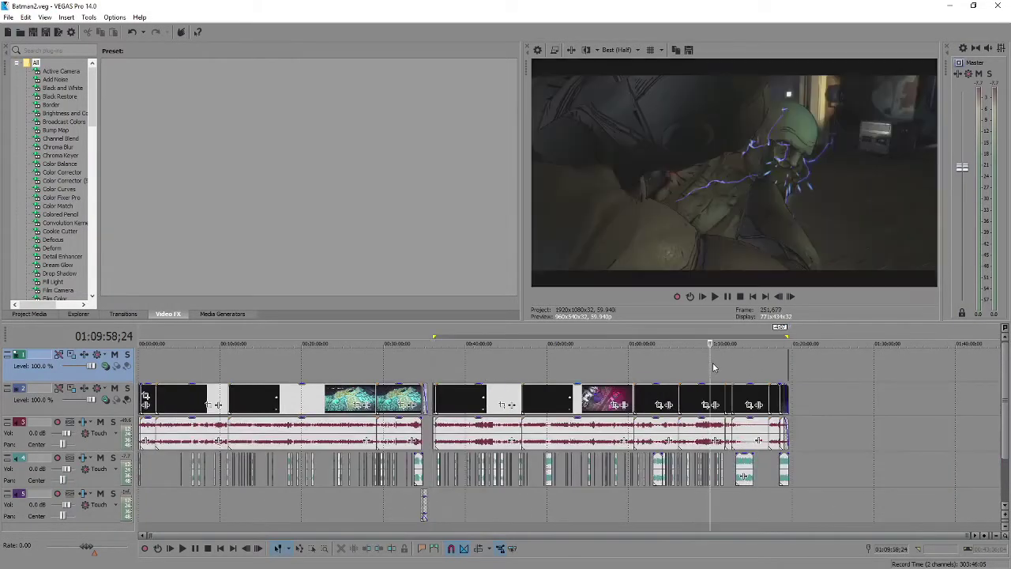
left_click(791, 391)
scroll(791, 389, "up", 10)
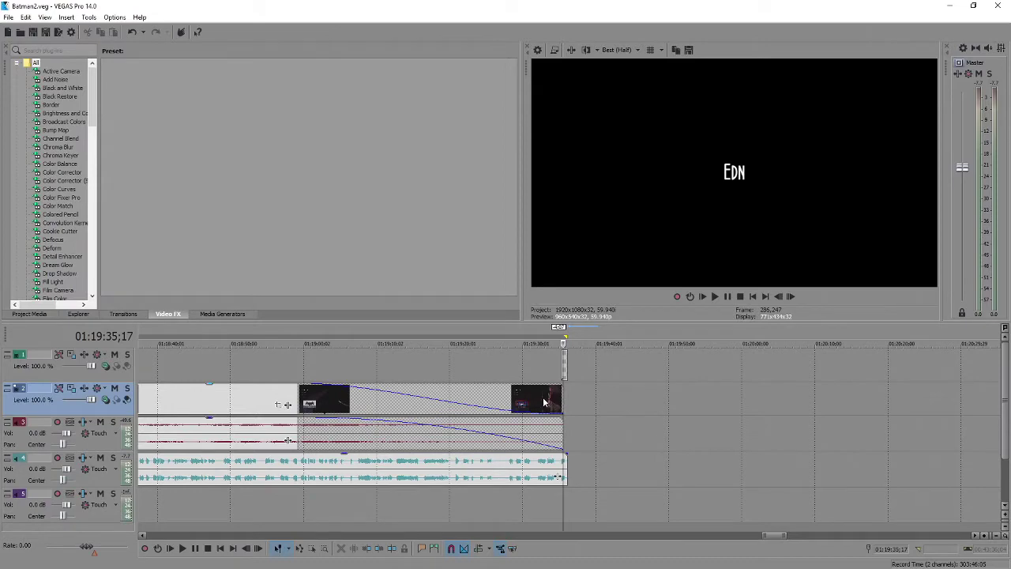
left_click(569, 391)
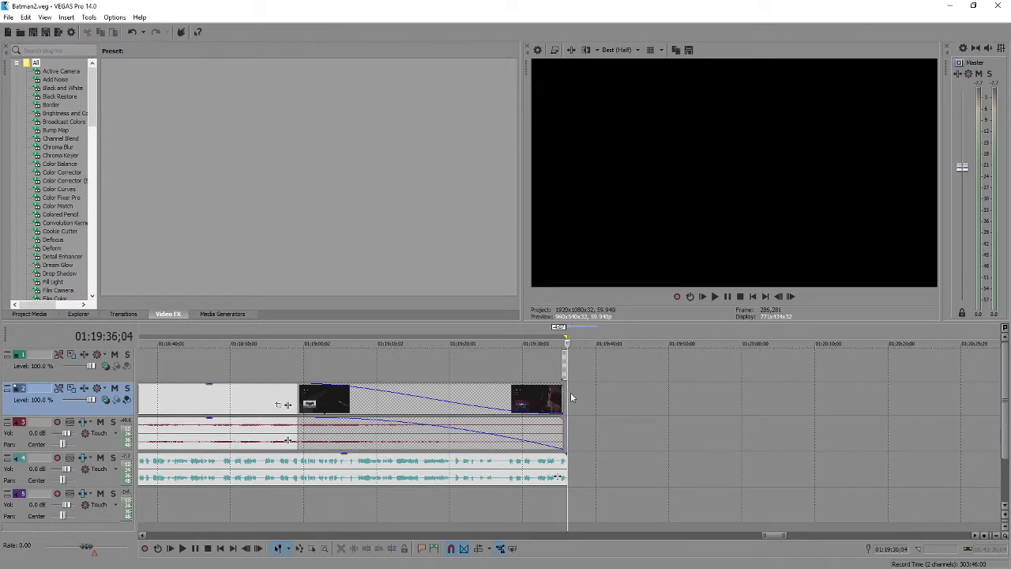
scroll(570, 392, "down", 3)
scroll(570, 393, "down", 3)
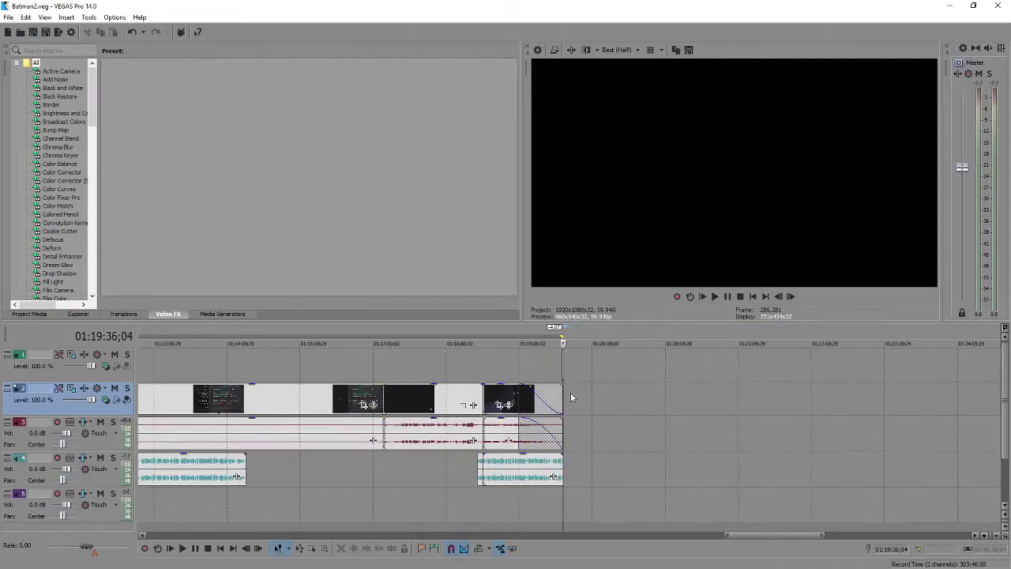
scroll(570, 393, "down", 2)
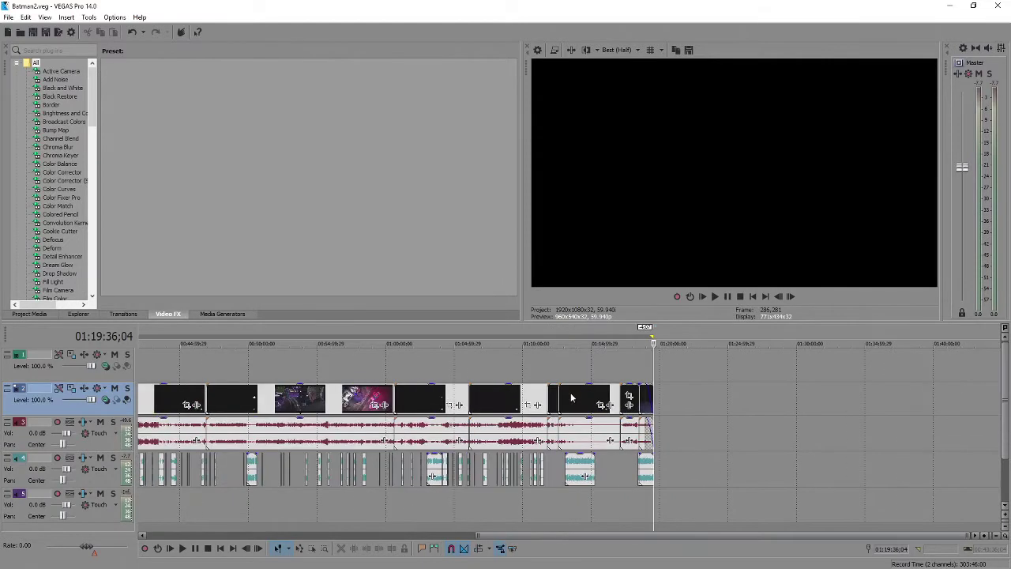
scroll(570, 393, "down", 2)
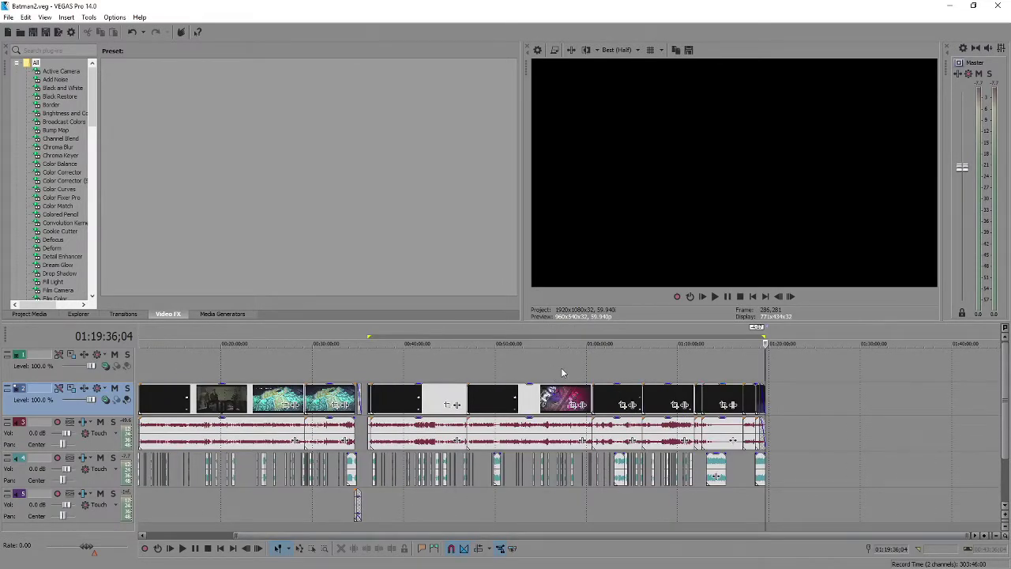
Check frames in the middle of the episode and inspect the closing title event at its end.
left_click(562, 370)
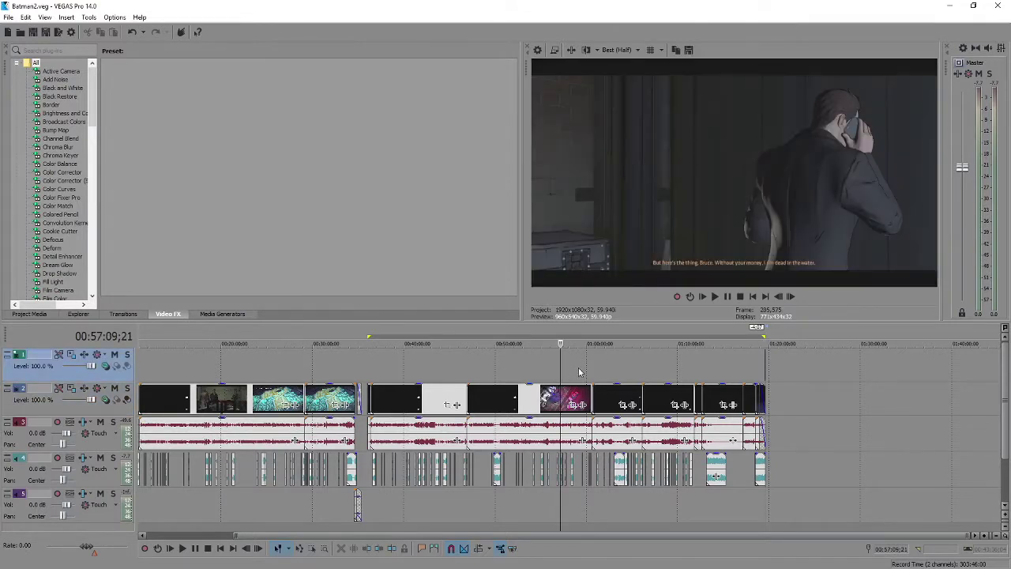
left_click(578, 368)
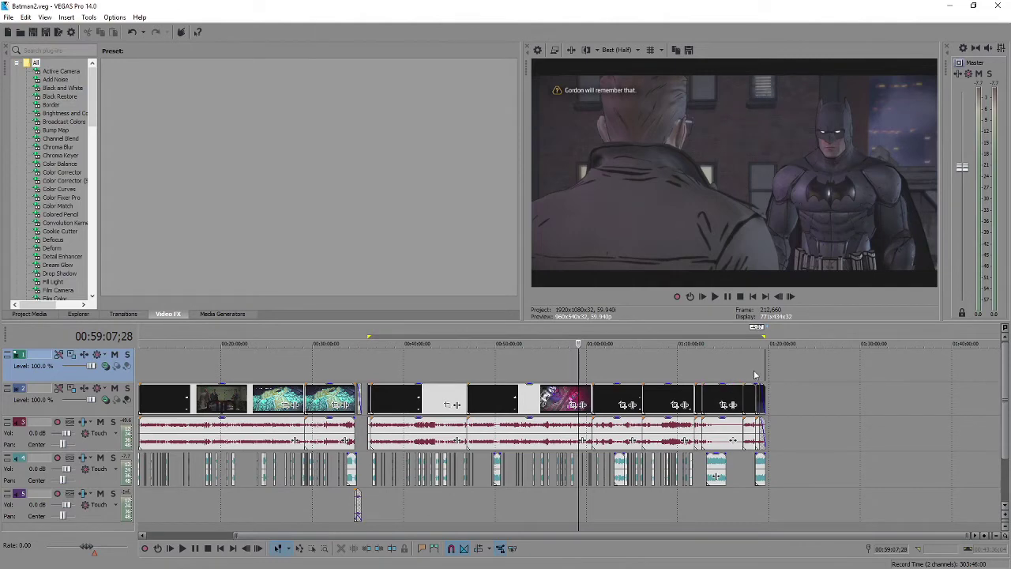
left_click(756, 340)
scroll(756, 339, "up", 5)
left_click(648, 389)
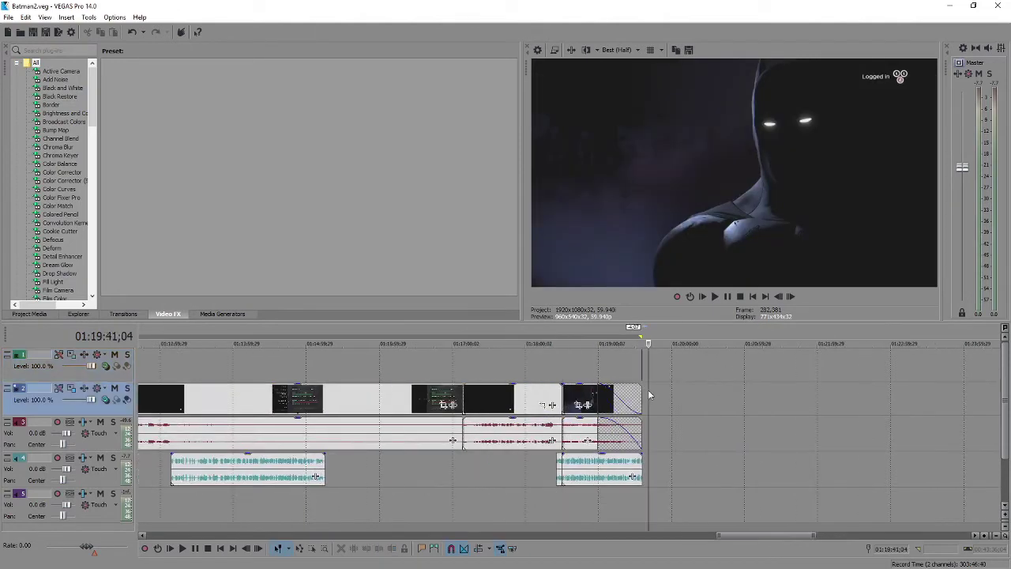
scroll(647, 390, "up", 6)
left_click(266, 395)
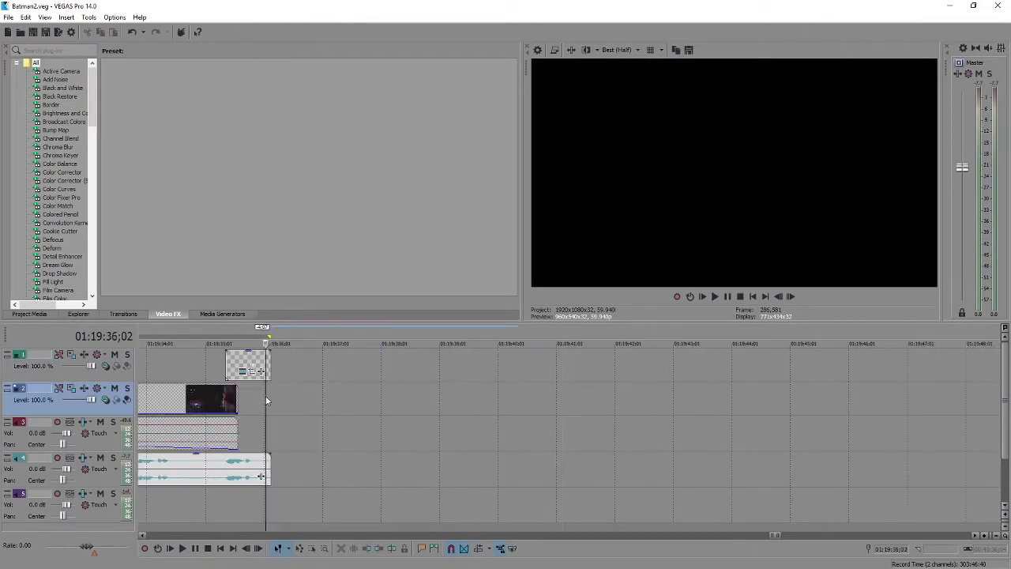
scroll(339, 387, "down", 12)
scroll(420, 378, "up", 5)
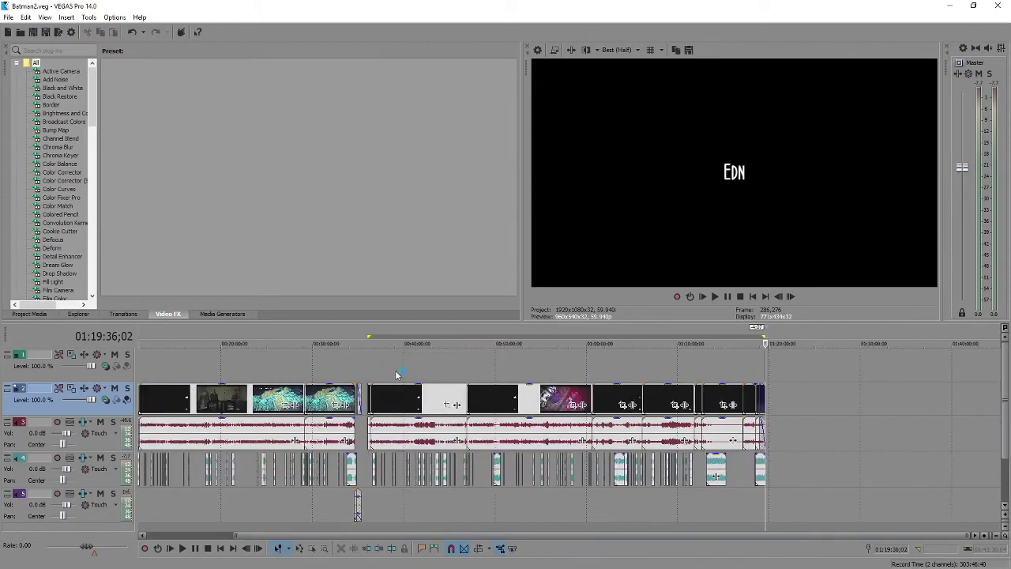
Render only the loop region to D:\Videos\ with the 1080p 60 (Max HD) template, entering 2 in the output file name.
left_click(367, 365)
scroll(367, 364, "up", 3)
scroll(367, 364, "down", 8)
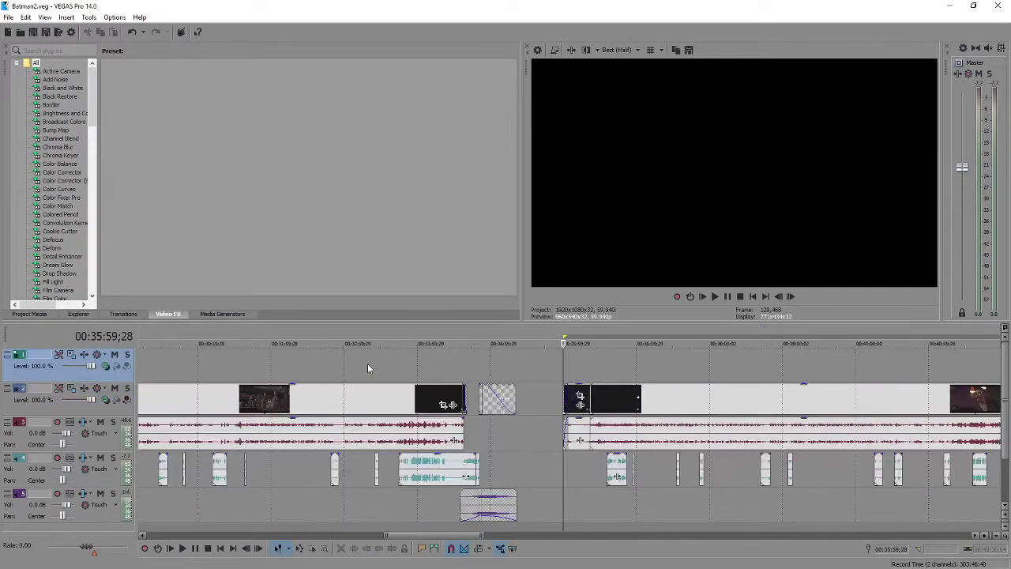
left_click(8, 16)
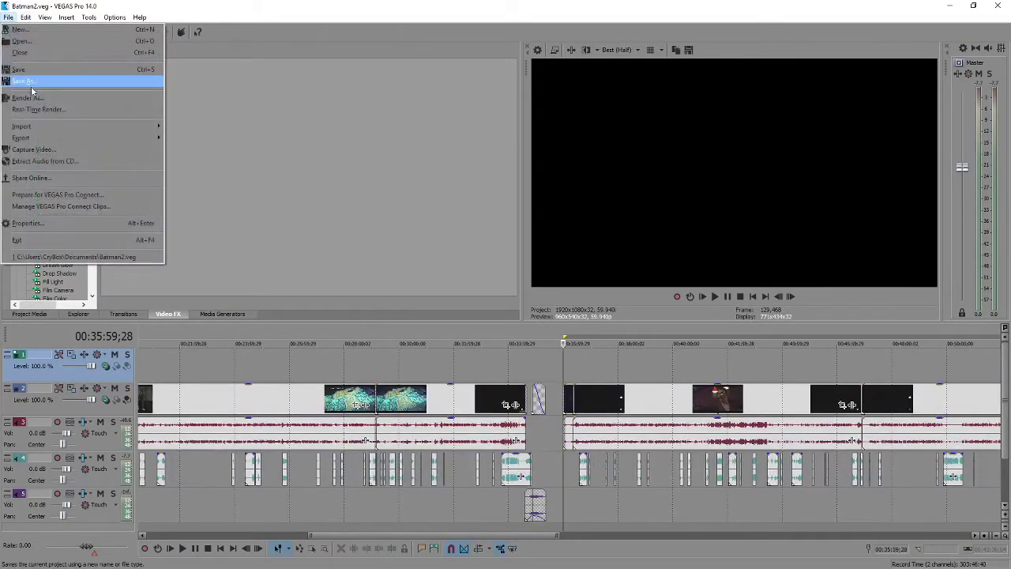
left_click(28, 97)
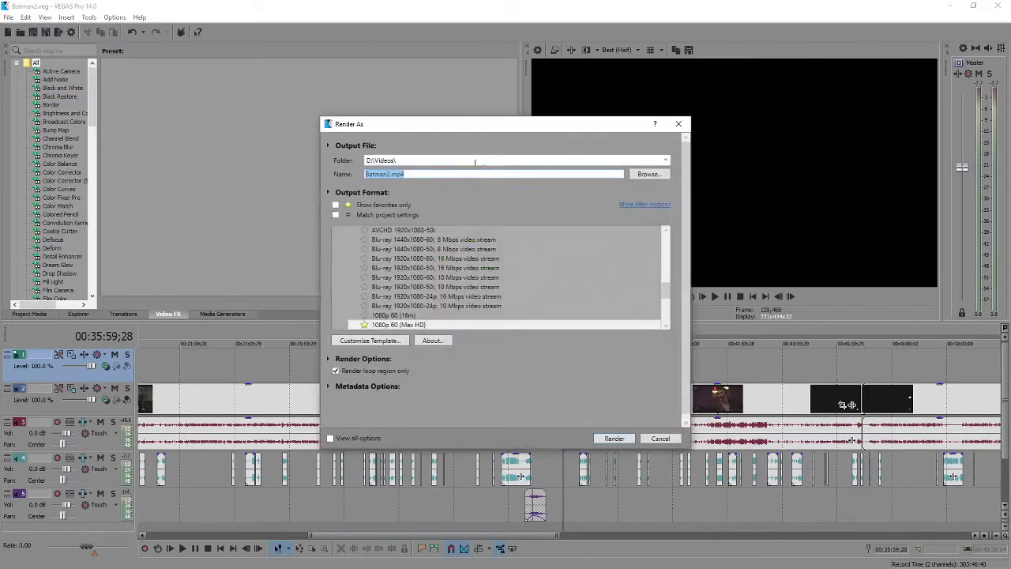
left_click(386, 176)
type("2")
left_click(614, 439)
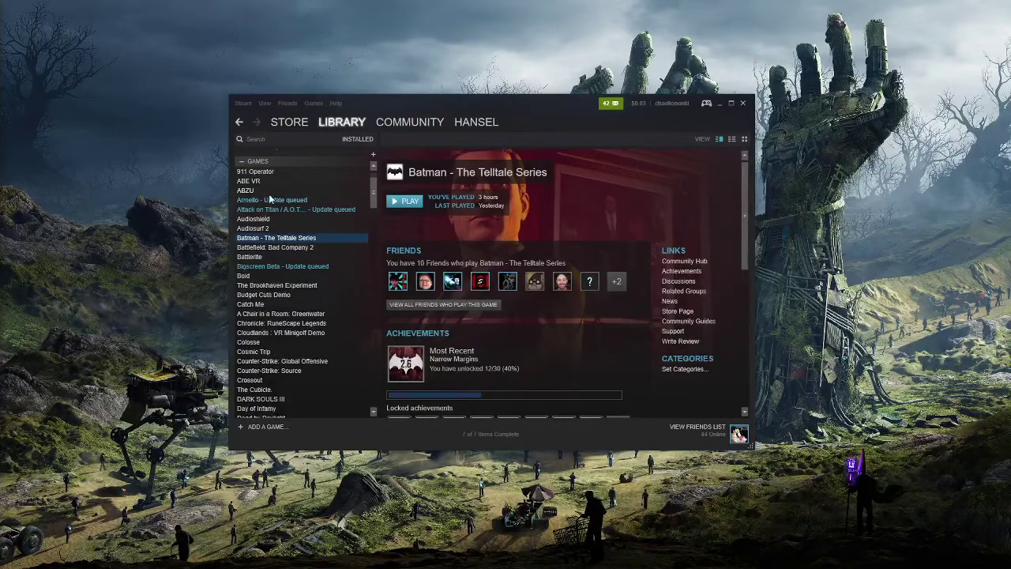
Switch to Steam, launch Battlerite with DirectX 11 and dismiss the daily quests overview.
double_click(250, 257)
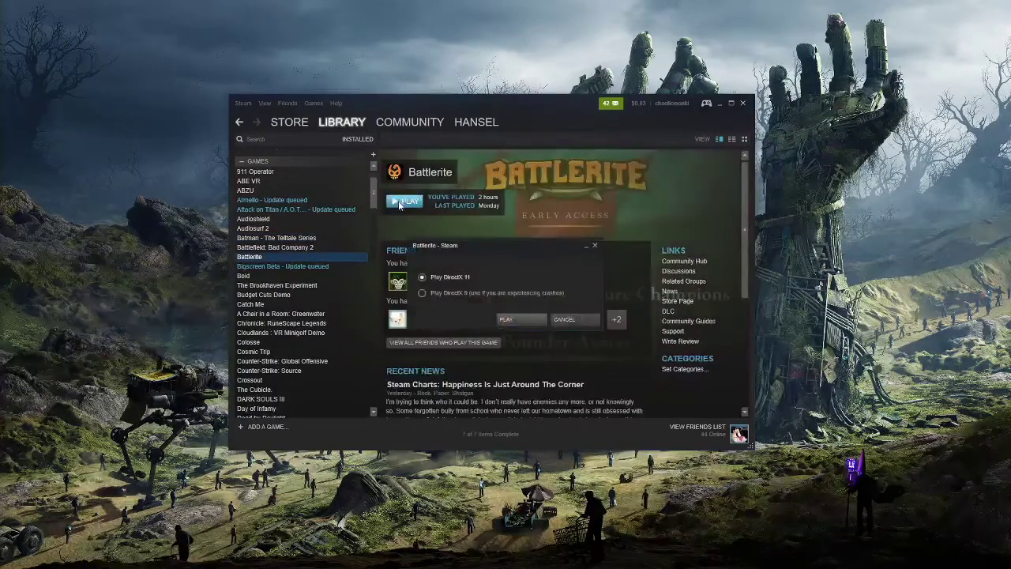
left_click(518, 324)
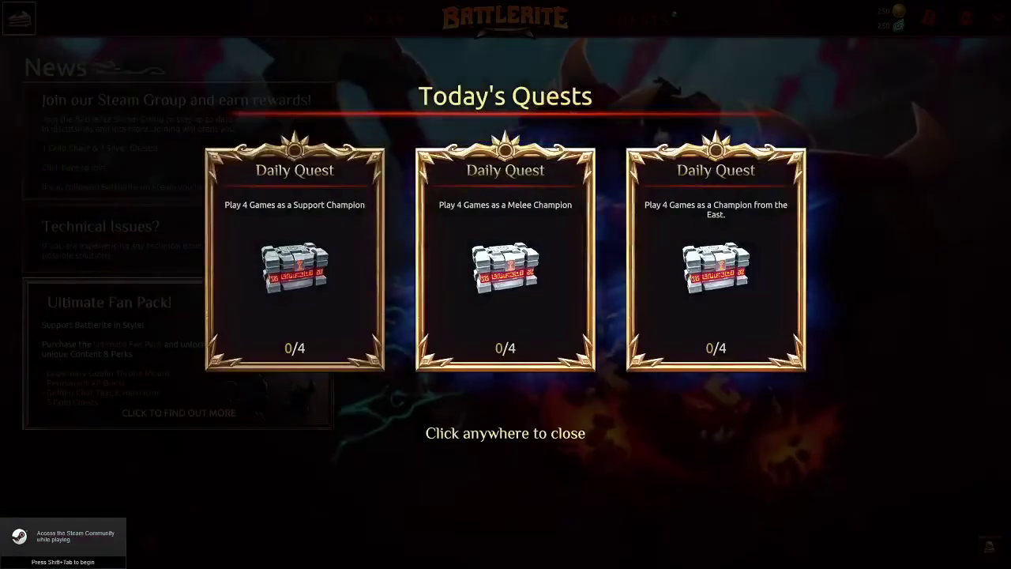
left_click(419, 460)
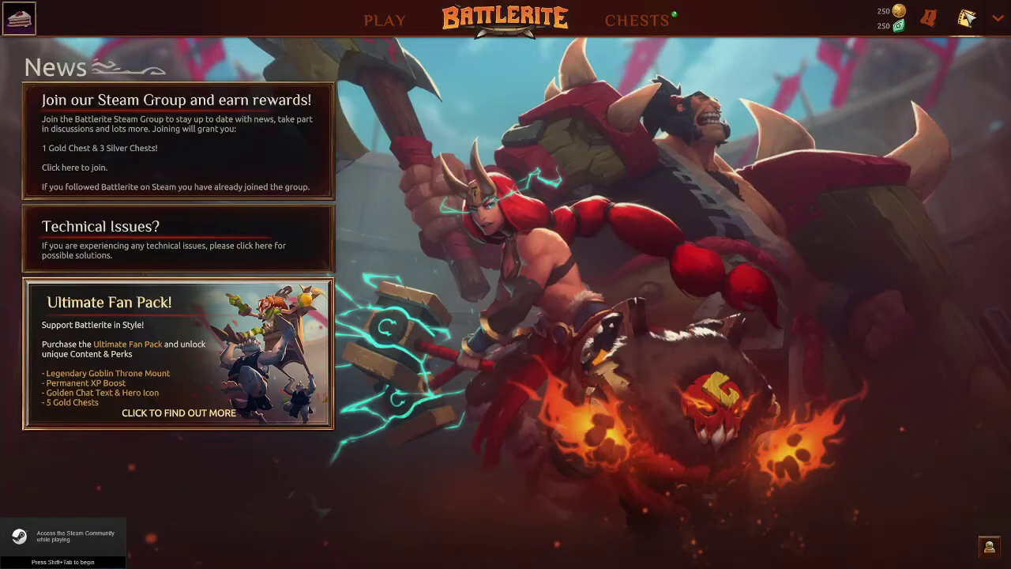
Lower the Music volume to its minimum in the game's sound settings and close the settings.
left_click(998, 19)
left_click(937, 124)
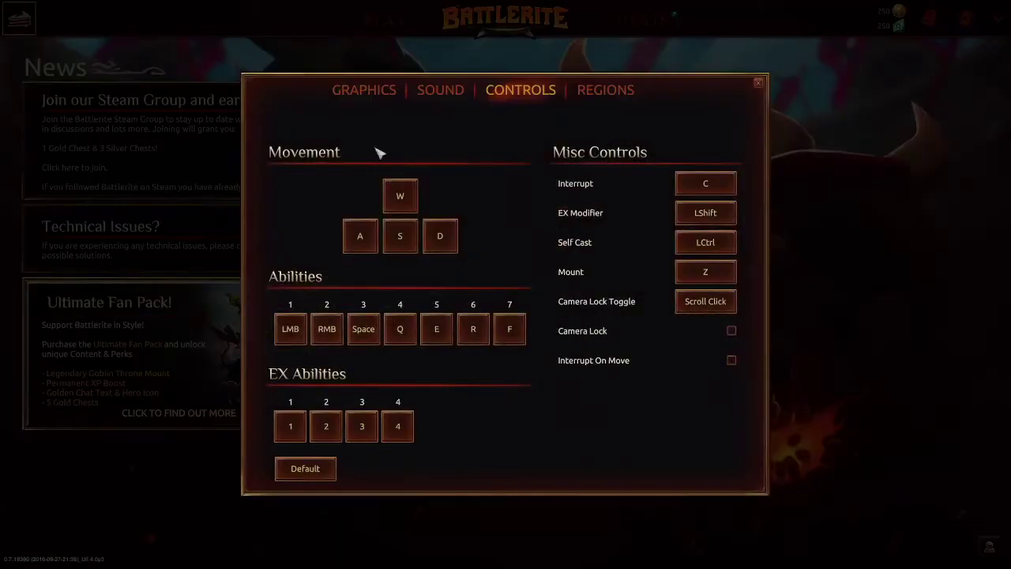
left_click(440, 89)
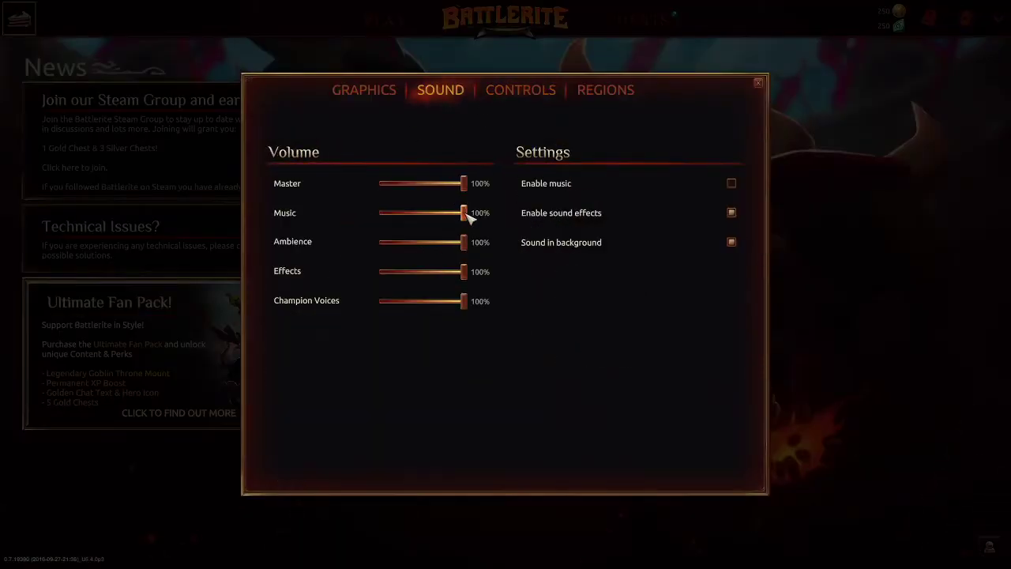
left_click_drag(465, 214, 380, 213)
left_click(759, 83)
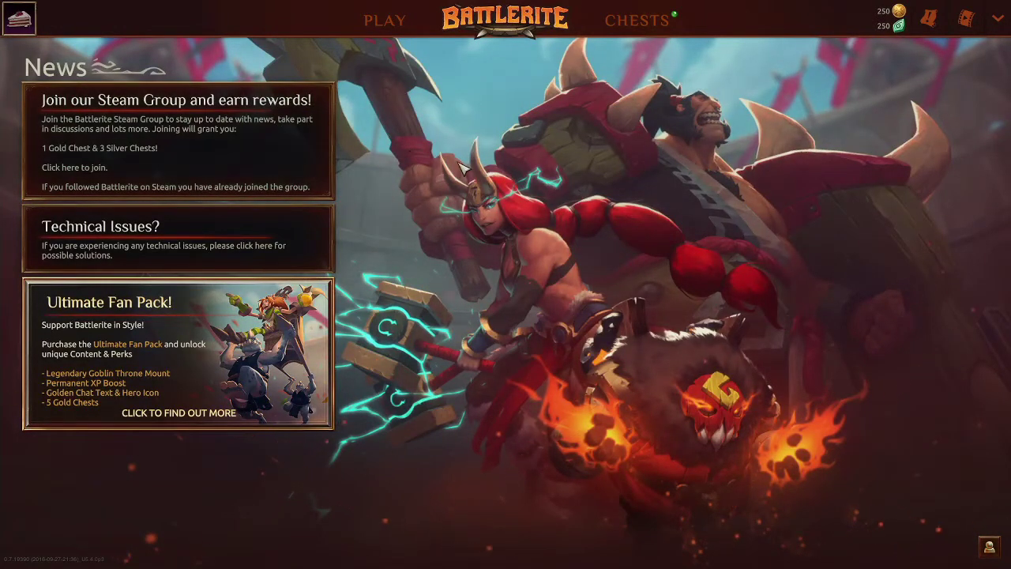
Look through the pending friend requests and the online and offline friends, and close the friends list.
left_click(989, 547)
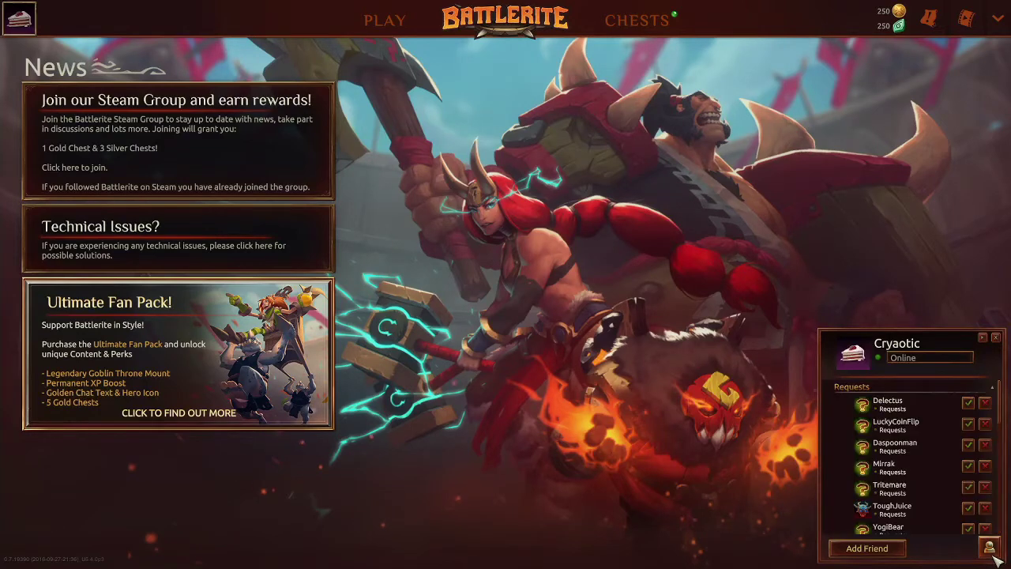
scroll(935, 477, "down", 5)
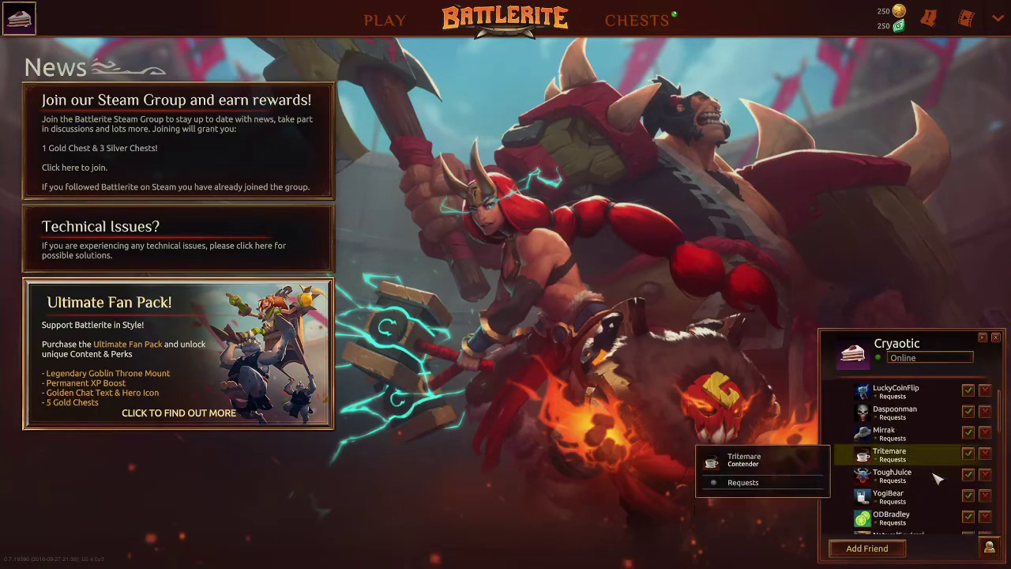
scroll(935, 477, "up", 5)
scroll(935, 477, "down", 3)
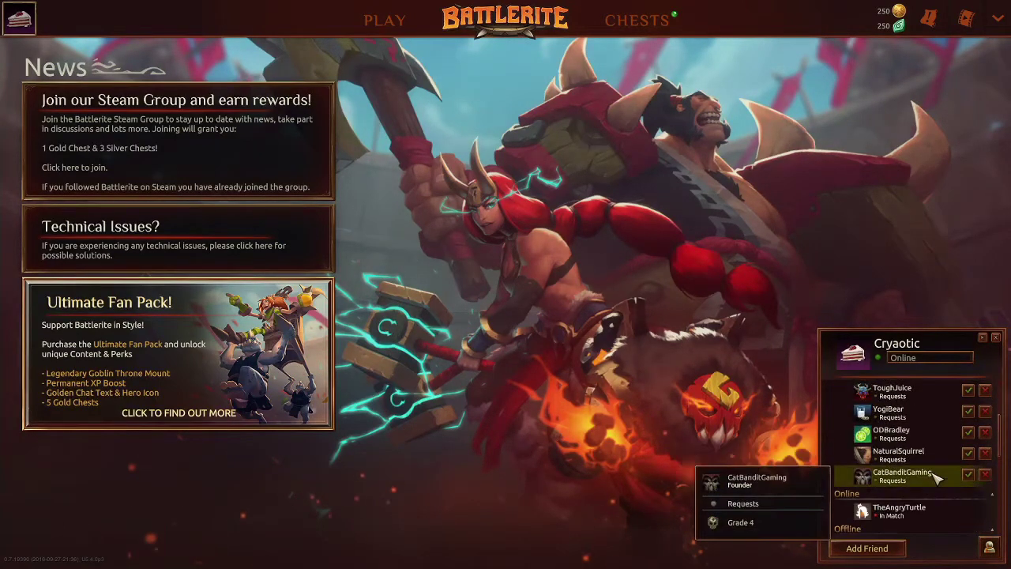
scroll(935, 477, "down", 2)
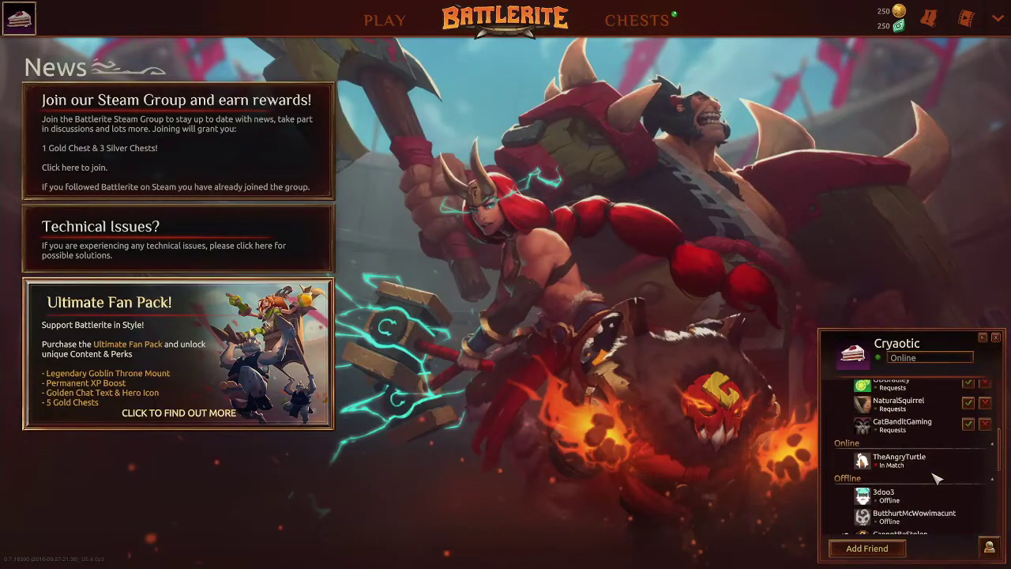
scroll(920, 470, "up", 5)
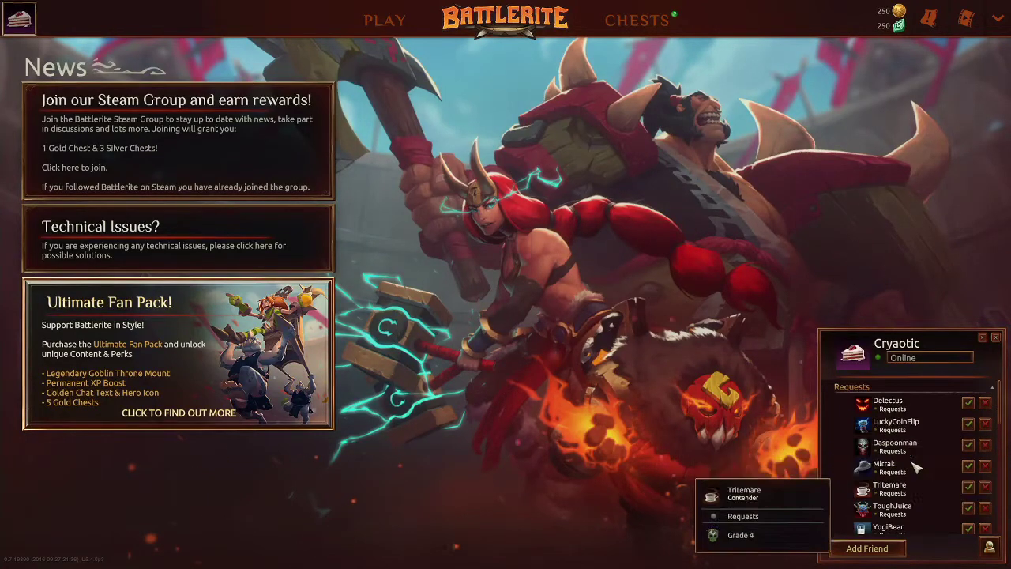
left_click(996, 338)
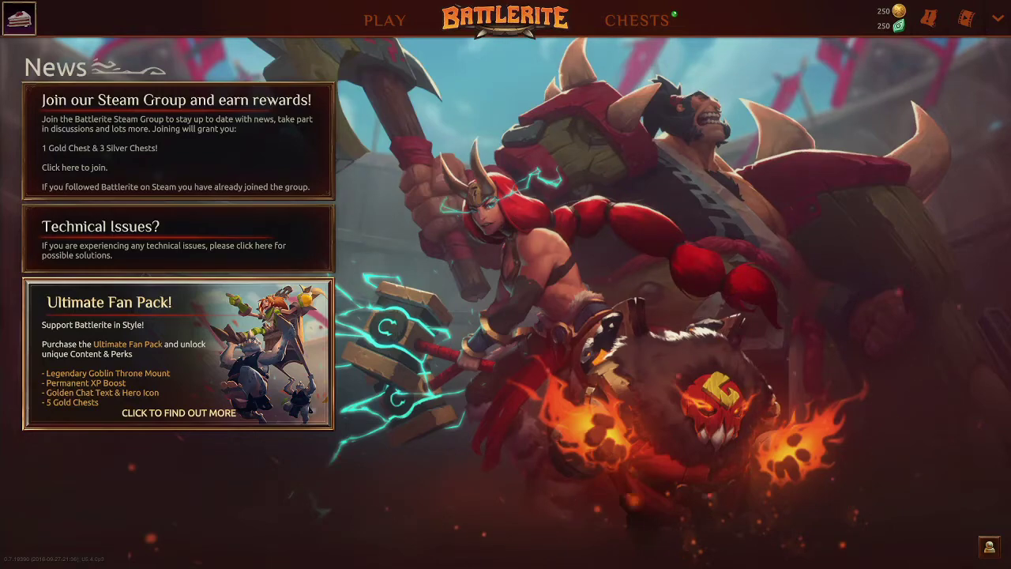
Change the champion to Freya for a 2 vs 2 match and ready up.
left_click(384, 21)
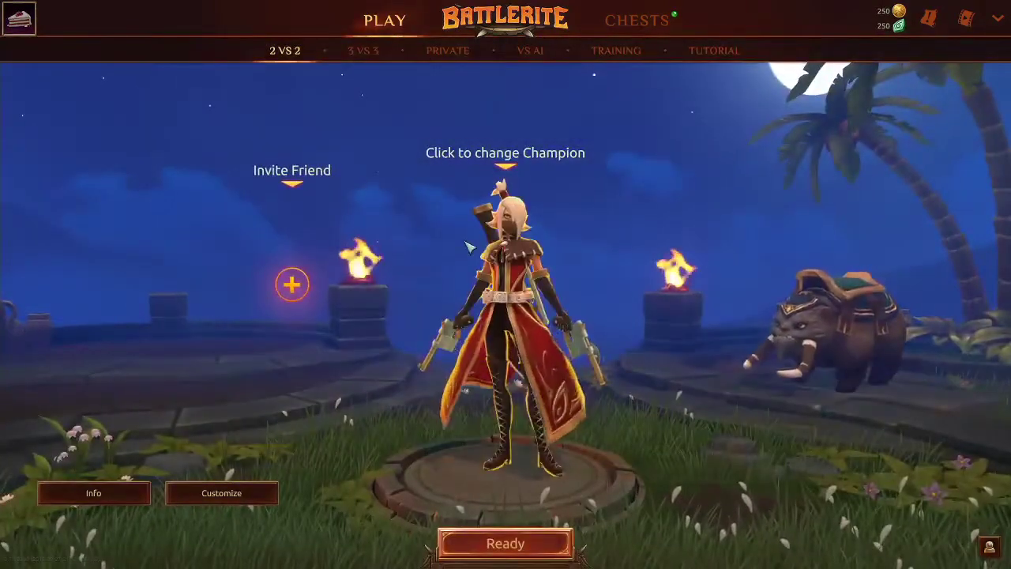
left_click(550, 372)
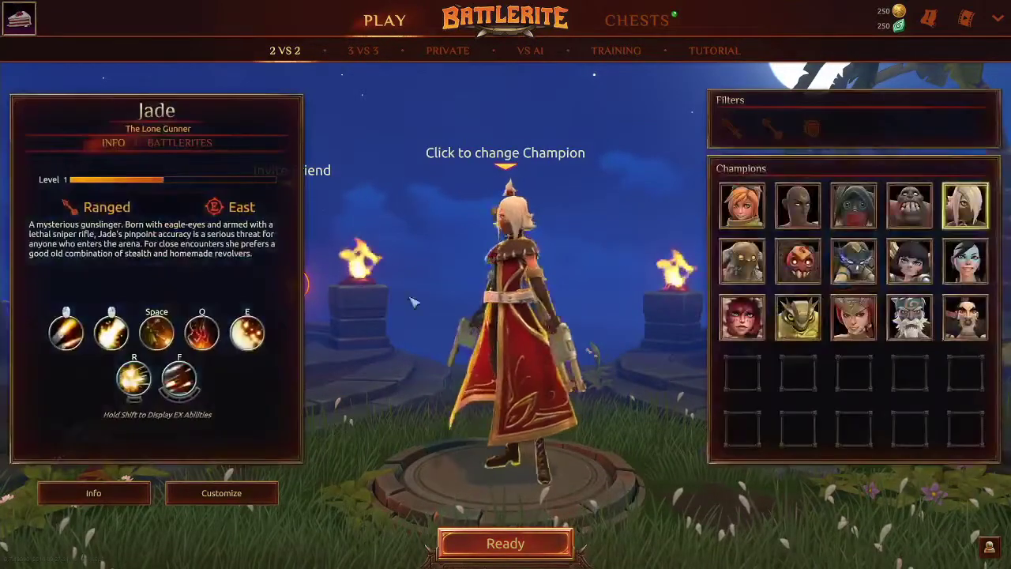
left_click(854, 324)
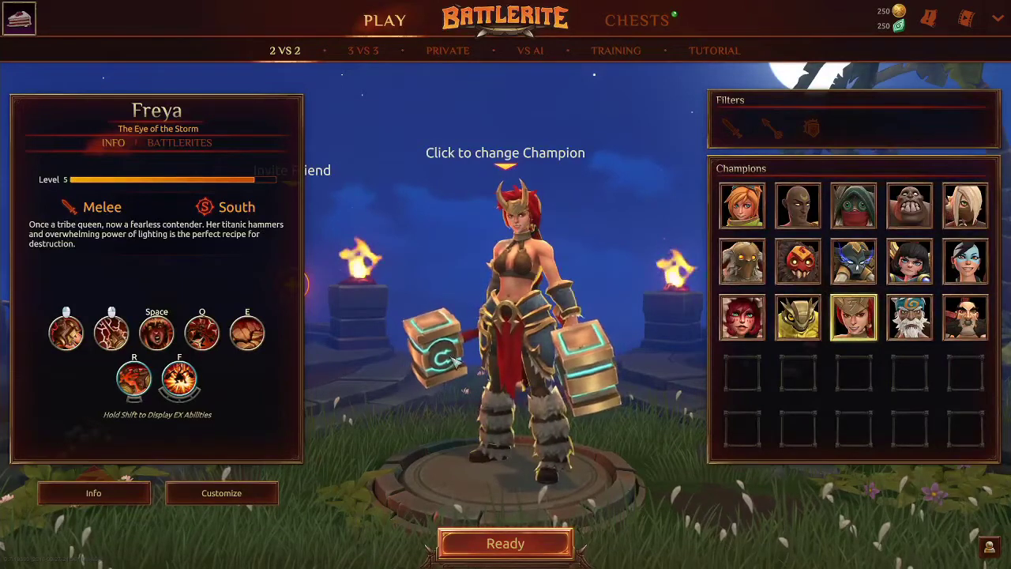
left_click(484, 548)
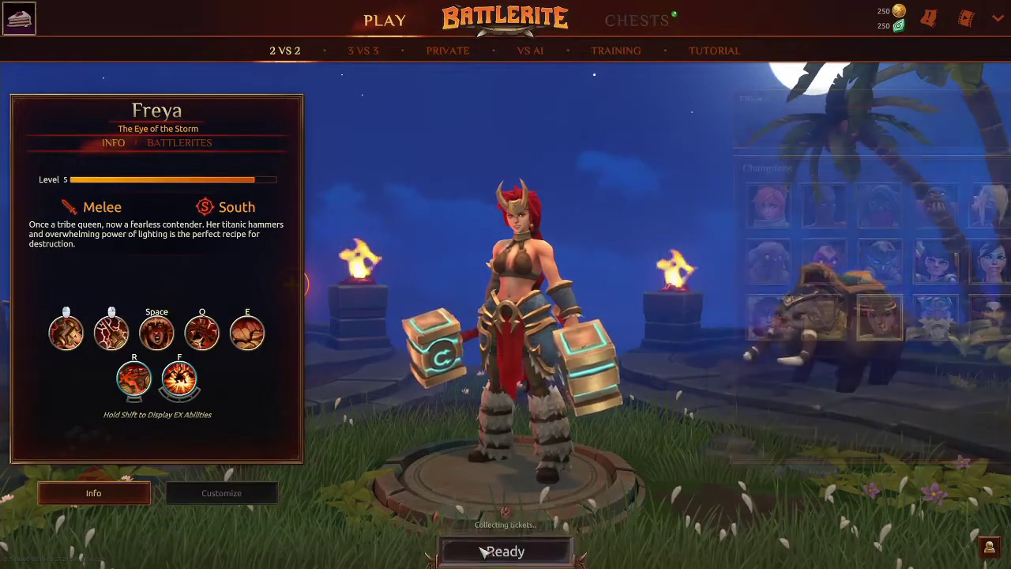